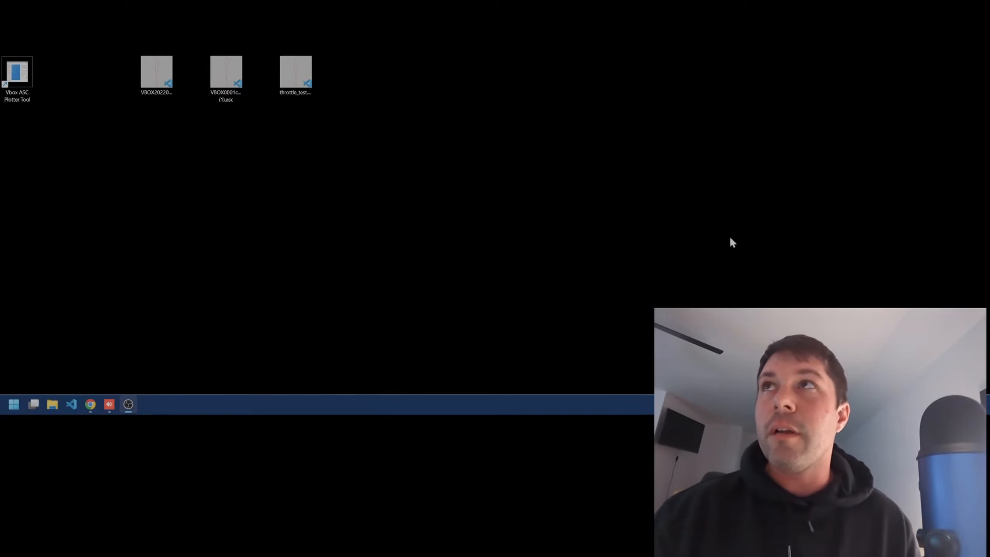
Move the Vbox ASC Plotter Tool shortcut beneath the throttle_test file on the desktop and launch the tool from the installed programs
{"action": "left_click_drag", "start_coordinate": [9, 71], "coordinate": [288, 129]}
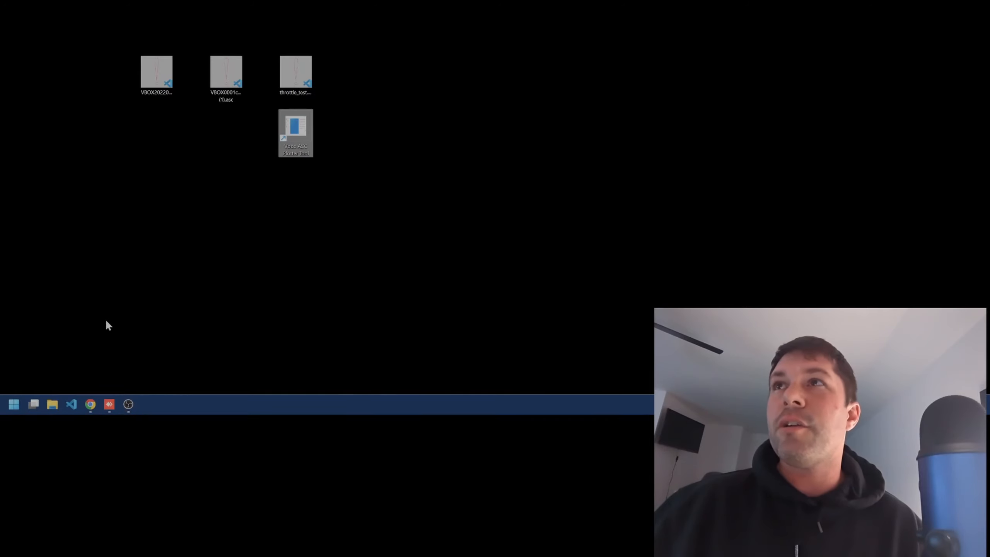
{"action": "left_click", "coordinate": [13, 404]}
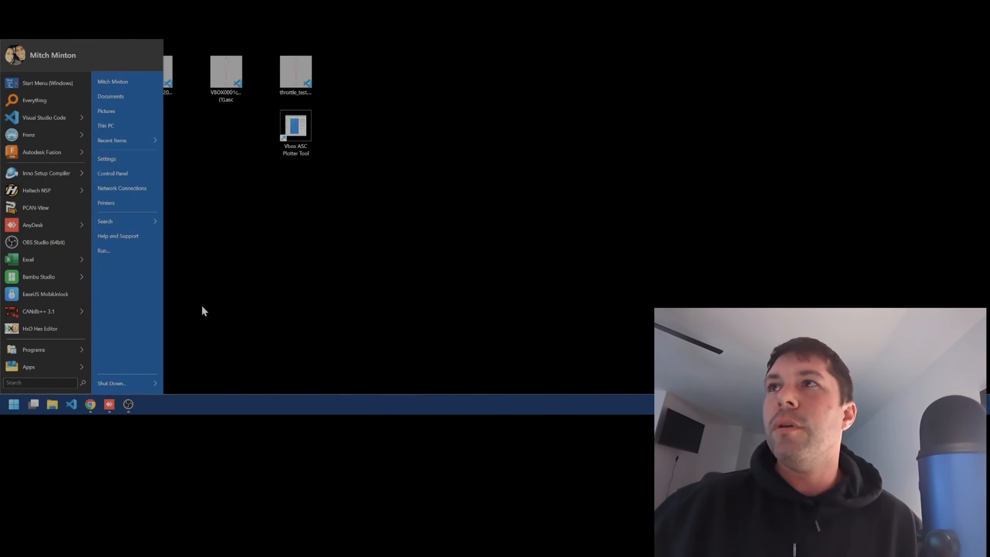
{"action": "mouse_move", "coordinate": [34, 353]}
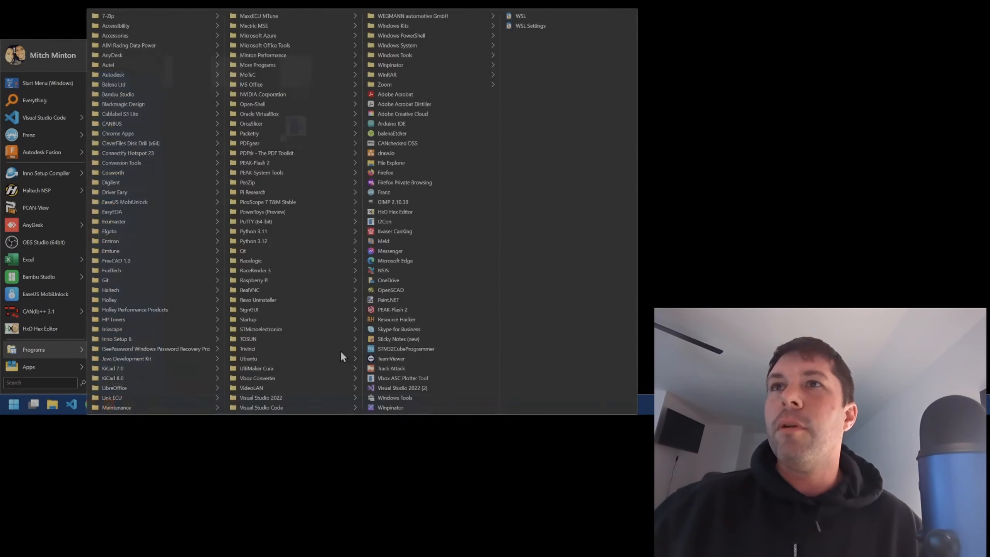
{"action": "left_click", "coordinate": [421, 376]}
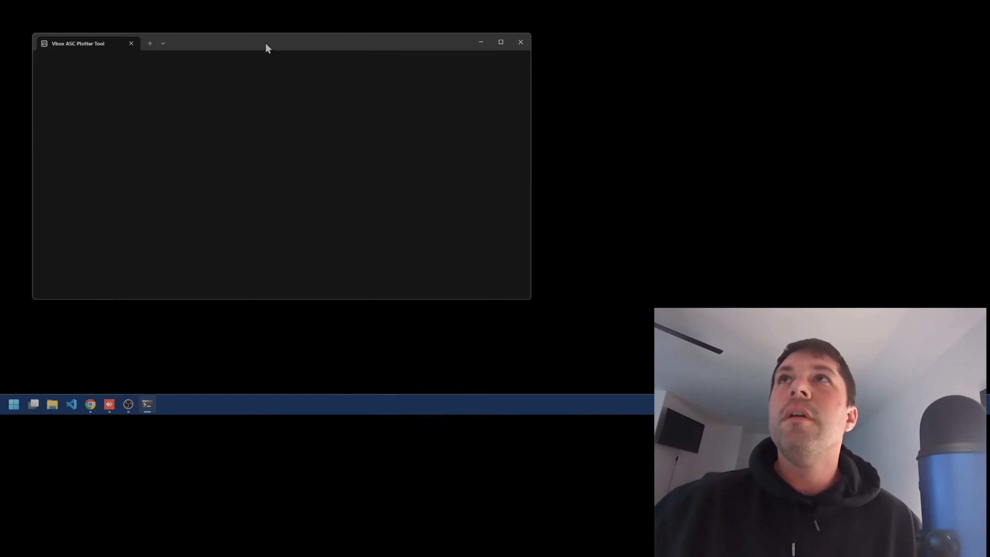
Move the plotter window and its file dialog clear of the desktop files and arrange the three ASC files side by side
{"action": "left_click_drag", "start_coordinate": [264, 42], "coordinate": [628, 39]}
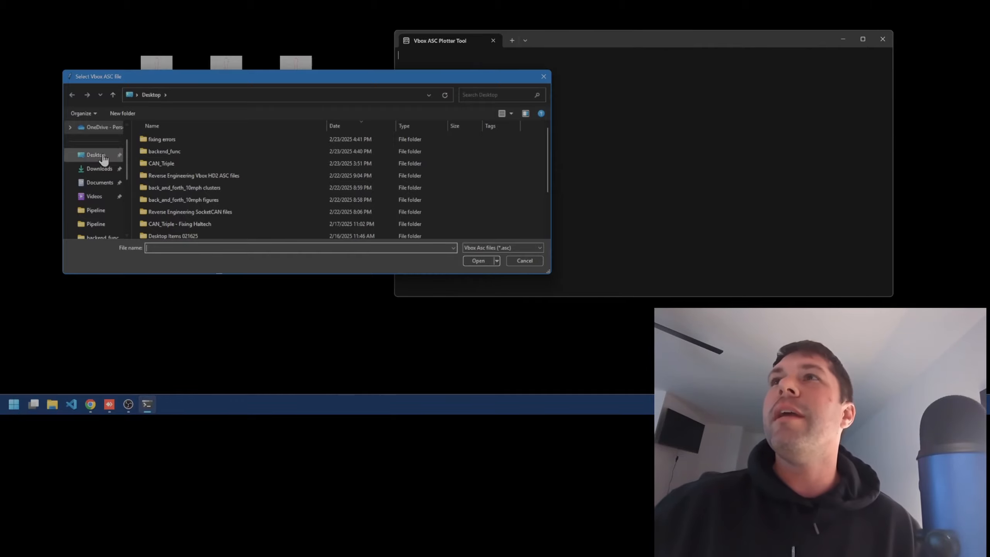
{"action": "left_click_drag", "start_coordinate": [266, 77], "coordinate": [679, 80]}
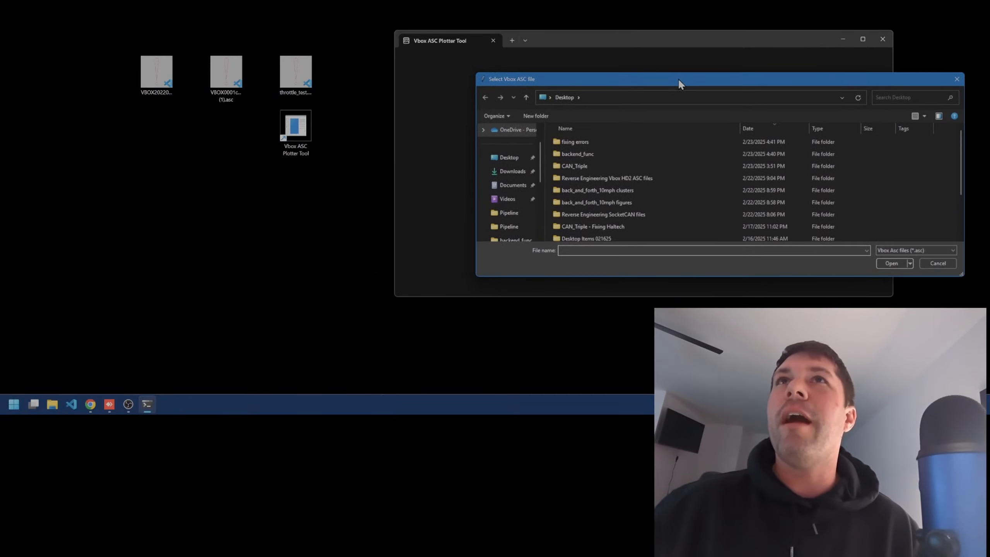
{"action": "left_click", "coordinate": [151, 87]}
{"action": "left_click", "coordinate": [300, 75]}
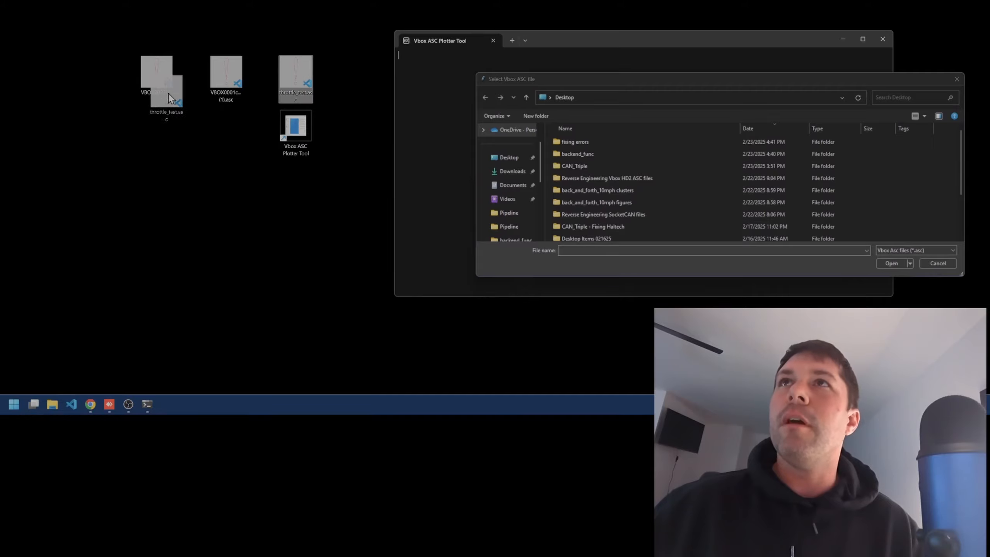
{"action": "left_click_drag", "start_coordinate": [116, 73], "coordinate": [117, 73]}
{"action": "left_click_drag", "start_coordinate": [226, 75], "coordinate": [206, 73]}
{"action": "left_click", "coordinate": [159, 87]}
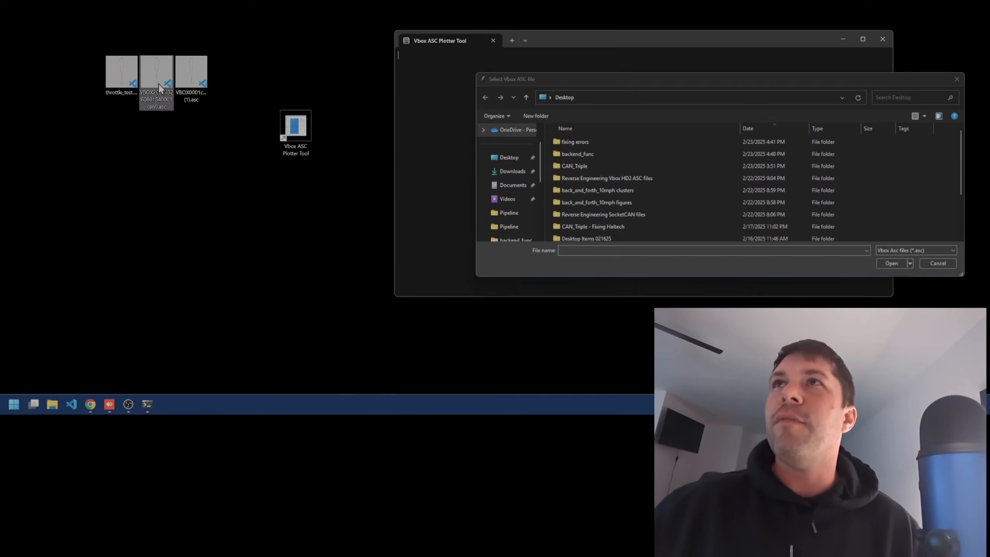
{"action": "left_click", "coordinate": [190, 76]}
{"action": "left_click", "coordinate": [258, 79]}
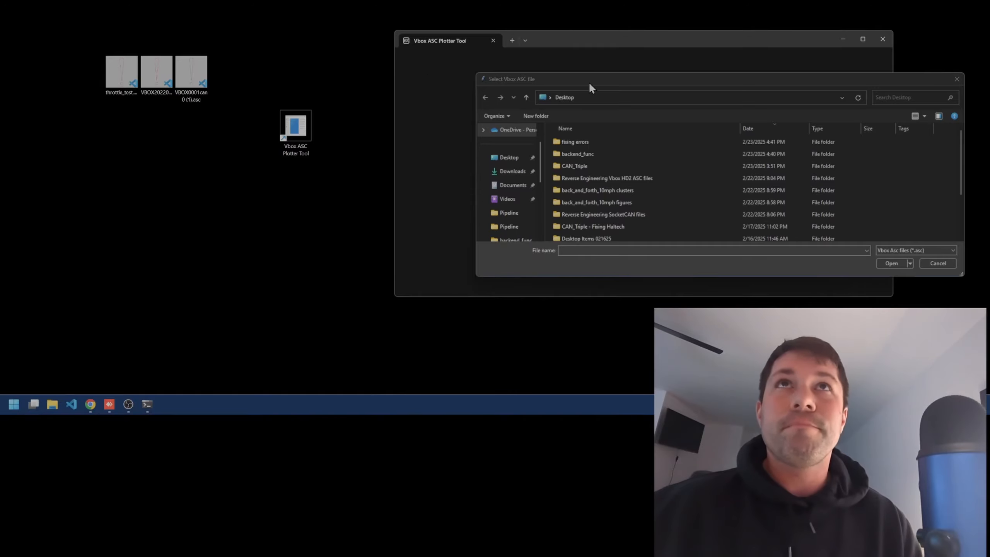
Load VBOX0001can0 (1).asc from the Desktop folder into the plotter to generate its figures
{"action": "left_click_drag", "start_coordinate": [590, 82], "coordinate": [530, 58]}
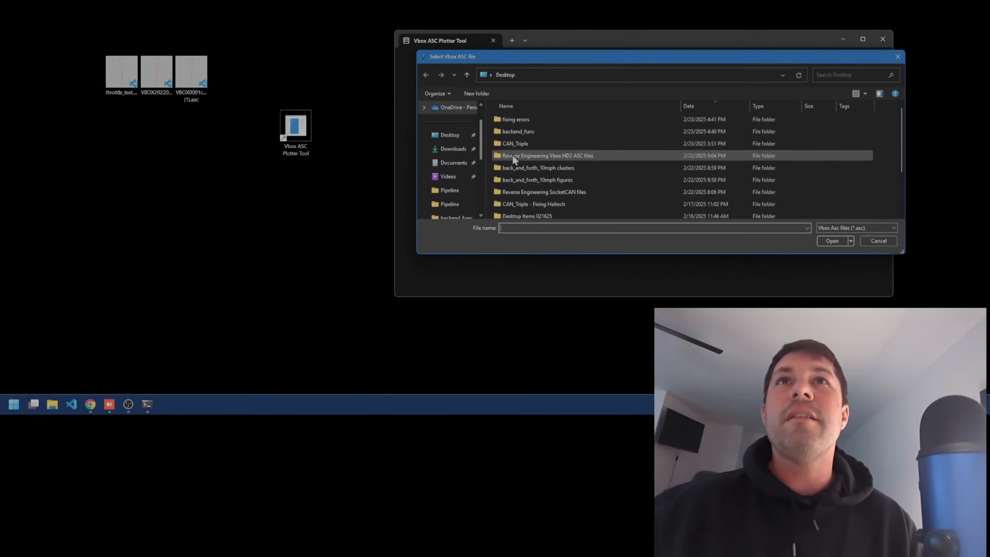
{"action": "scroll", "coordinate": [522, 183], "scroll_direction": "down", "scroll_amount": 2}
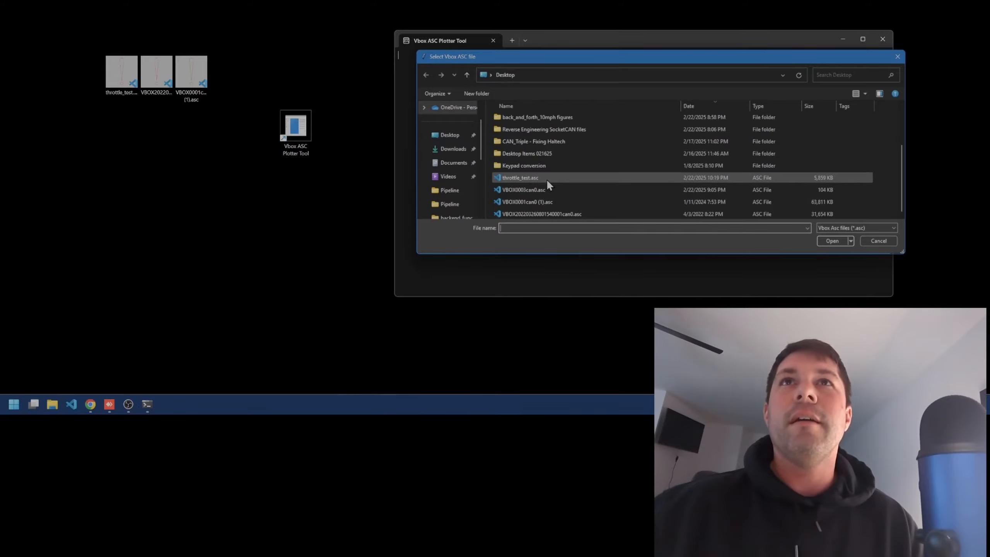
{"action": "left_click", "coordinate": [524, 202]}
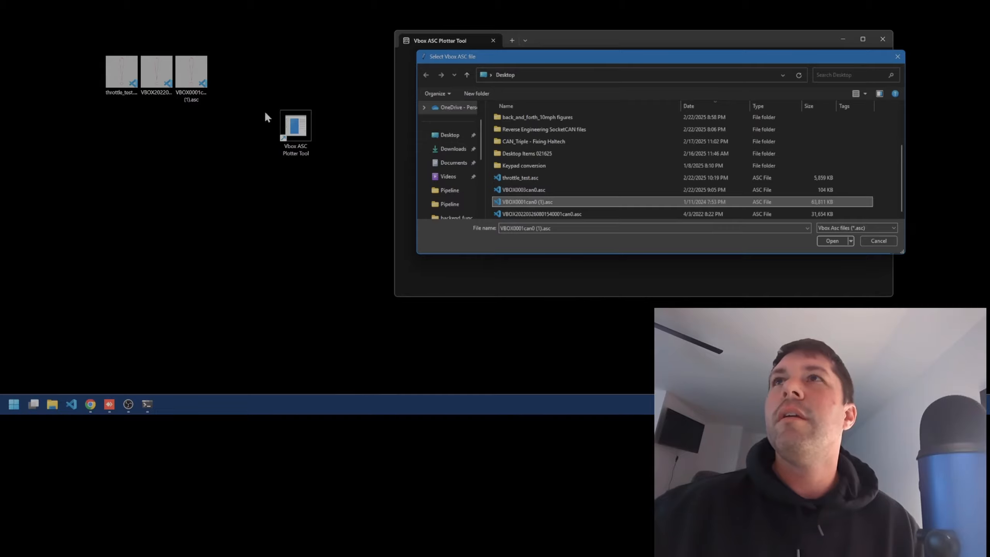
{"action": "double_click", "coordinate": [547, 201]}
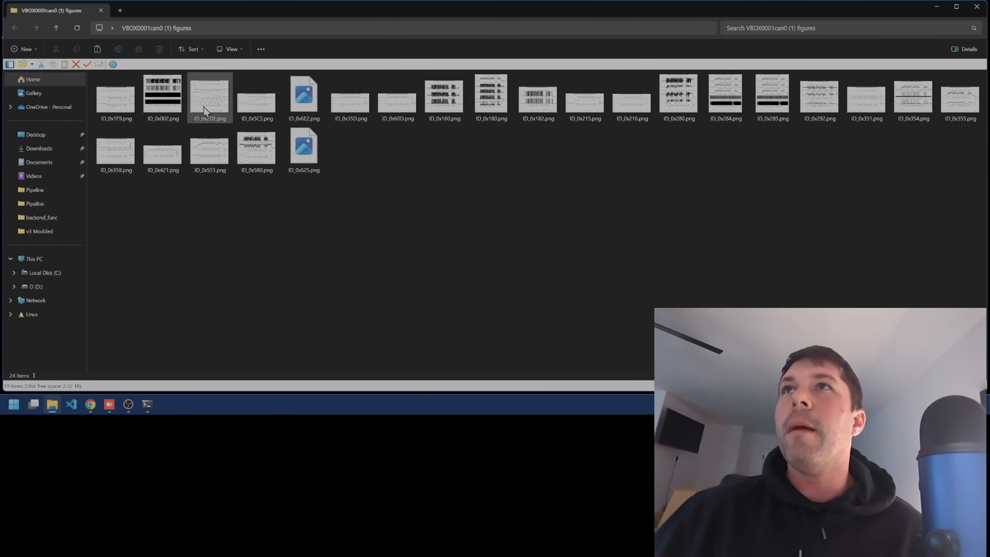
Examine the time series plots in ID_0x180.png and ID_0x284.png, closing each figure after viewing
{"action": "double_click", "coordinate": [496, 96]}
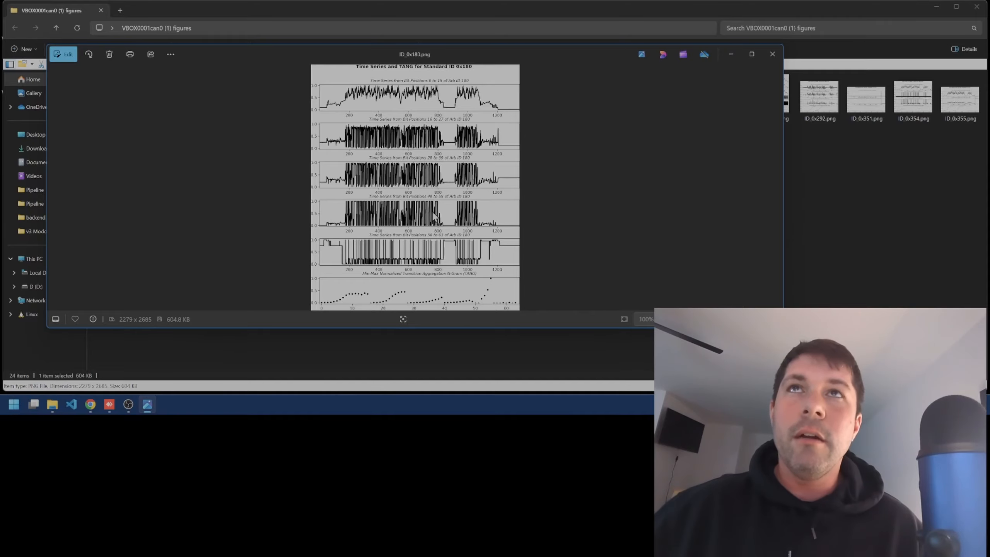
{"action": "left_click", "coordinate": [774, 54]}
{"action": "double_click", "coordinate": [742, 114]}
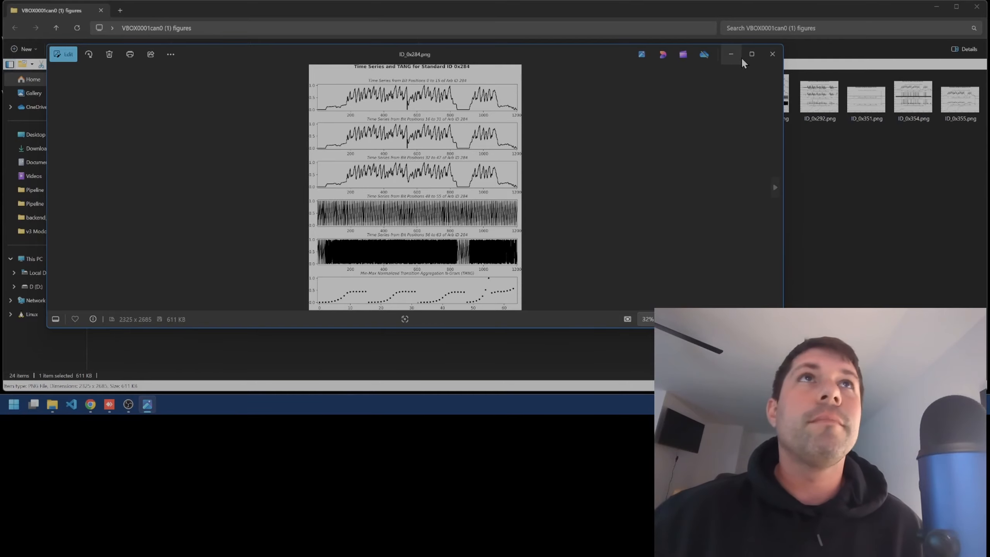
{"action": "left_click", "coordinate": [773, 54]}
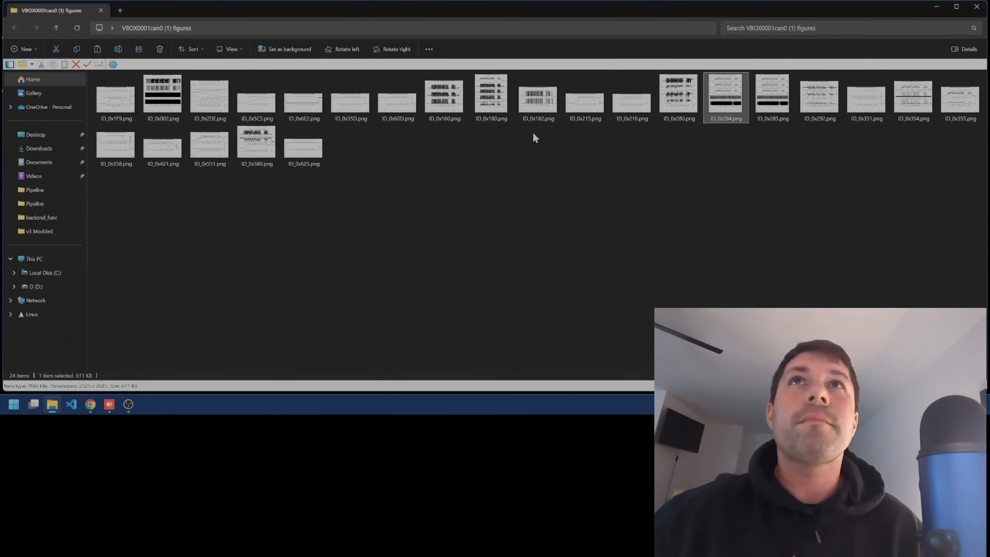
Examine the time series plots in ID_0x285.png and ID_0x354.png, closing each figure after viewing
{"action": "double_click", "coordinate": [769, 98]}
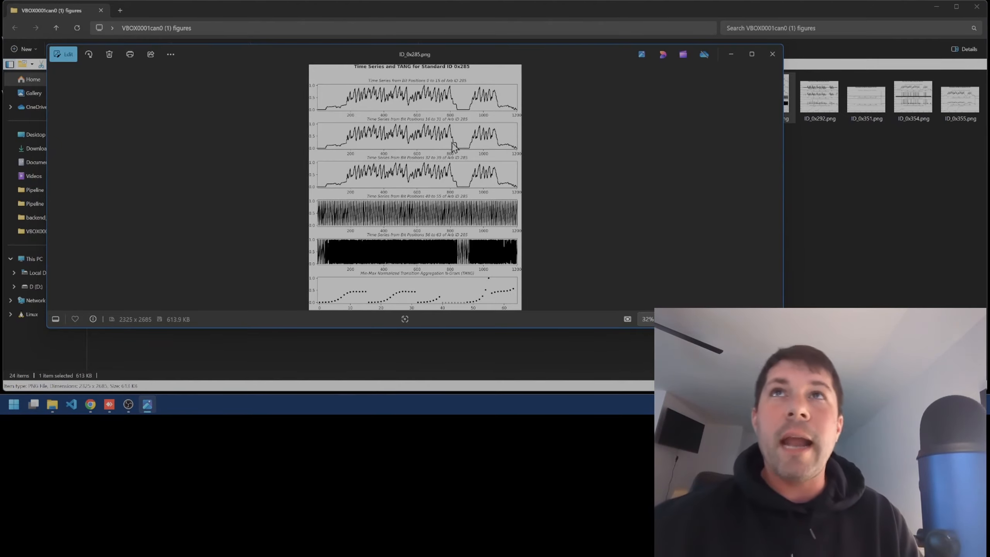
{"action": "left_click", "coordinate": [772, 54]}
{"action": "double_click", "coordinate": [914, 97]}
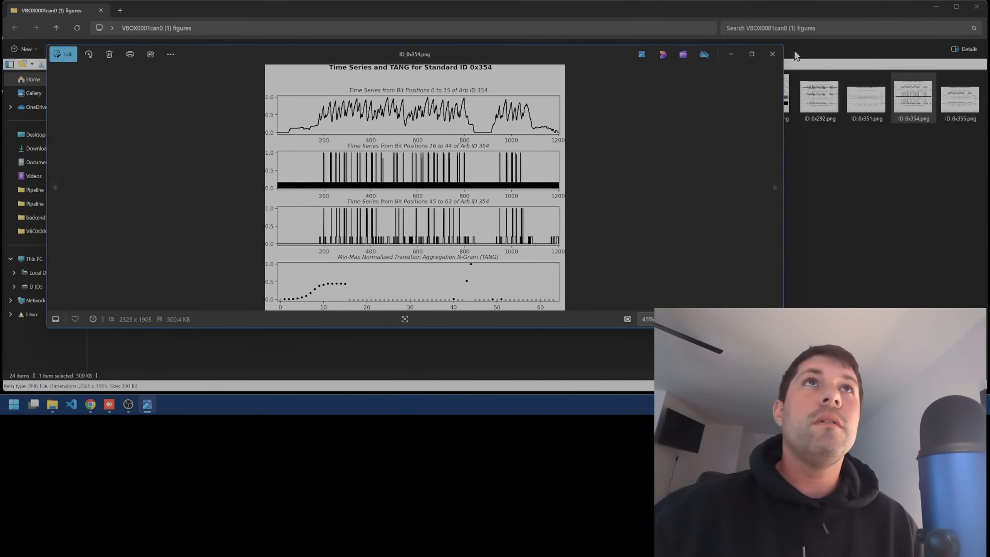
{"action": "left_click", "coordinate": [773, 54]}
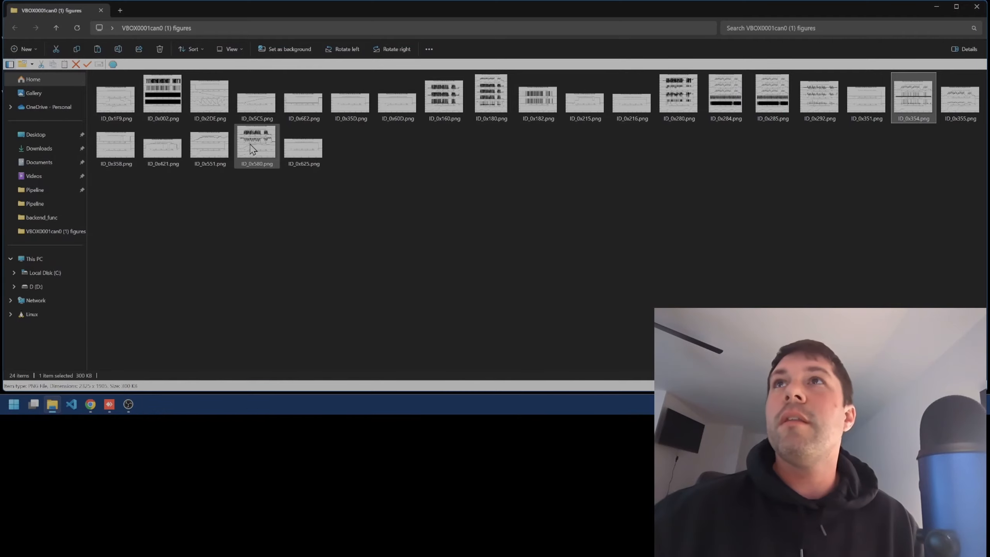
Open ID_0x1F9.png and page through the generated figures in order up to ID_0x355.png, examining each signal's plots
{"action": "double_click", "coordinate": [114, 100]}
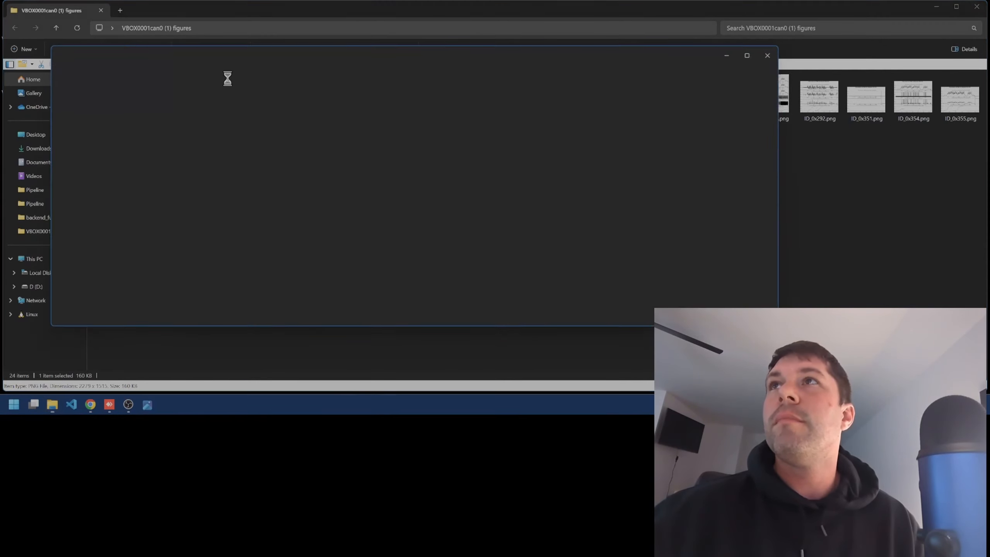
{"action": "key", "text": "Right"}
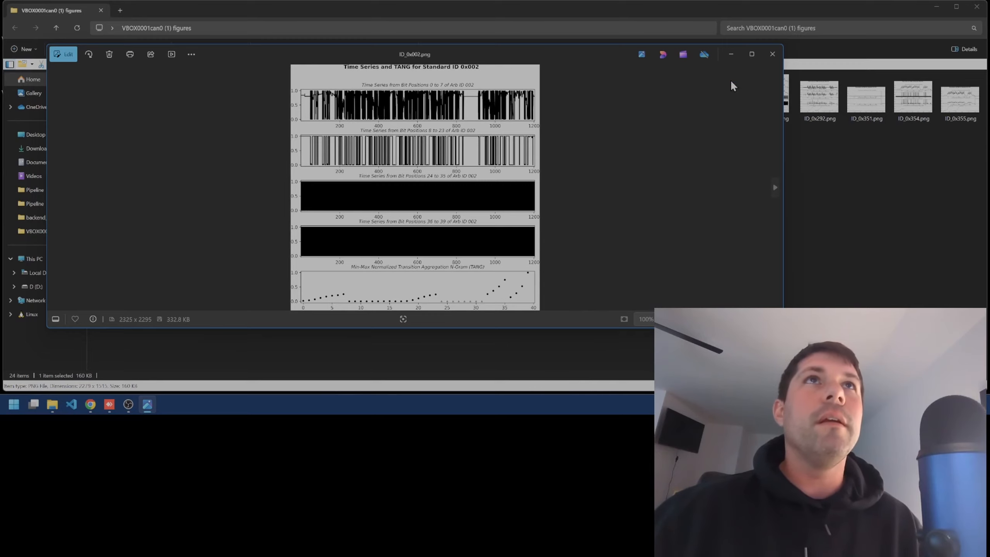
{"action": "key", "text": "Right"}
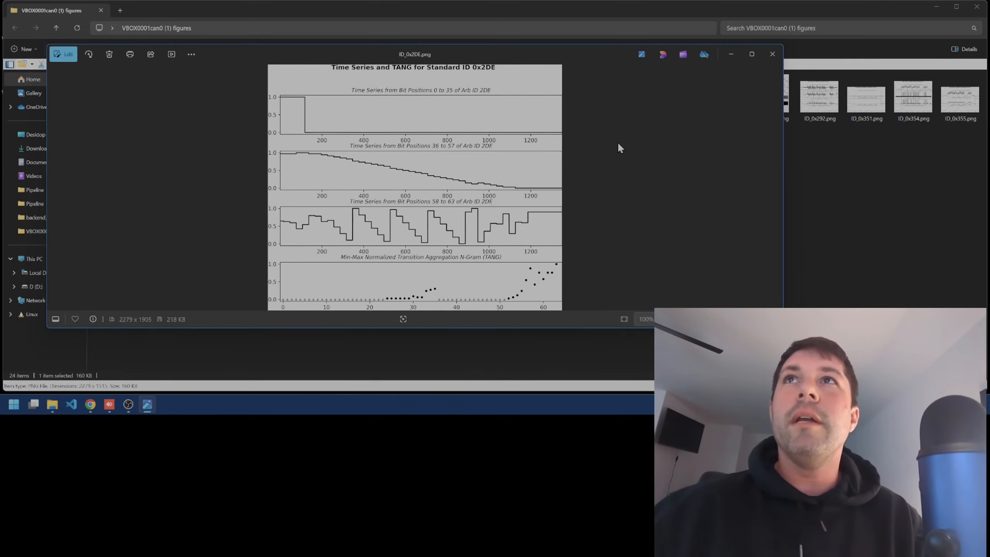
{"action": "key", "text": "Right"}
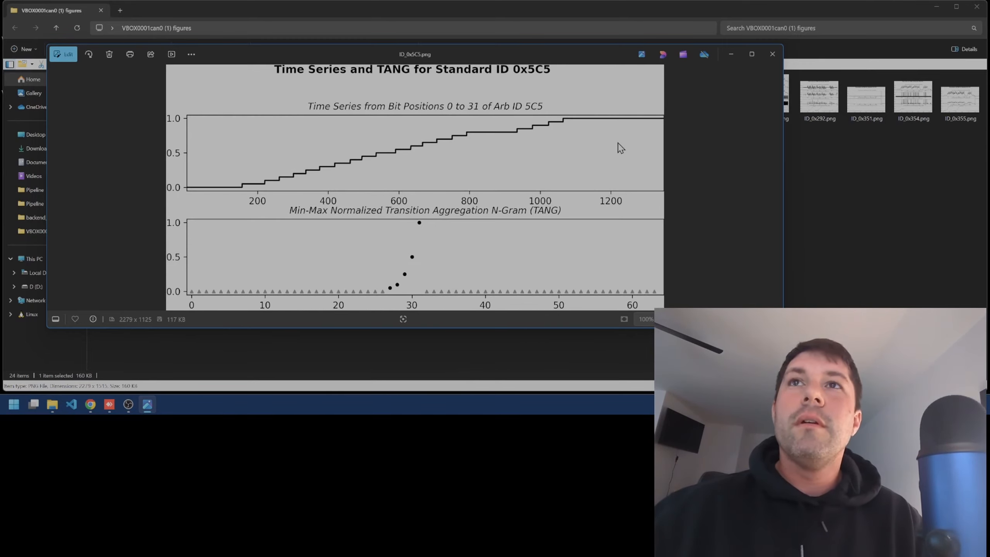
{"action": "key", "text": "Right"}
{"action": "key", "text": "Right"}
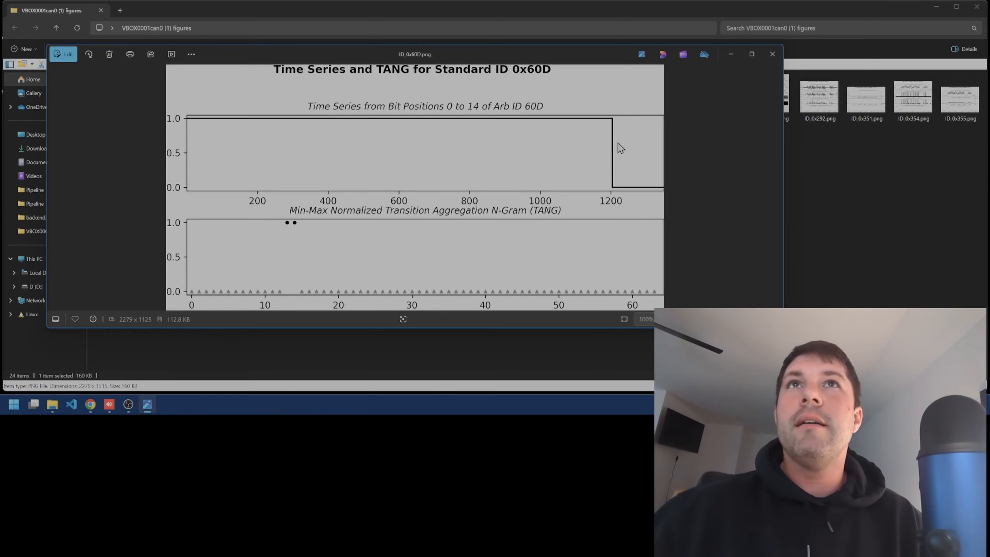
{"action": "key", "text": "Right"}
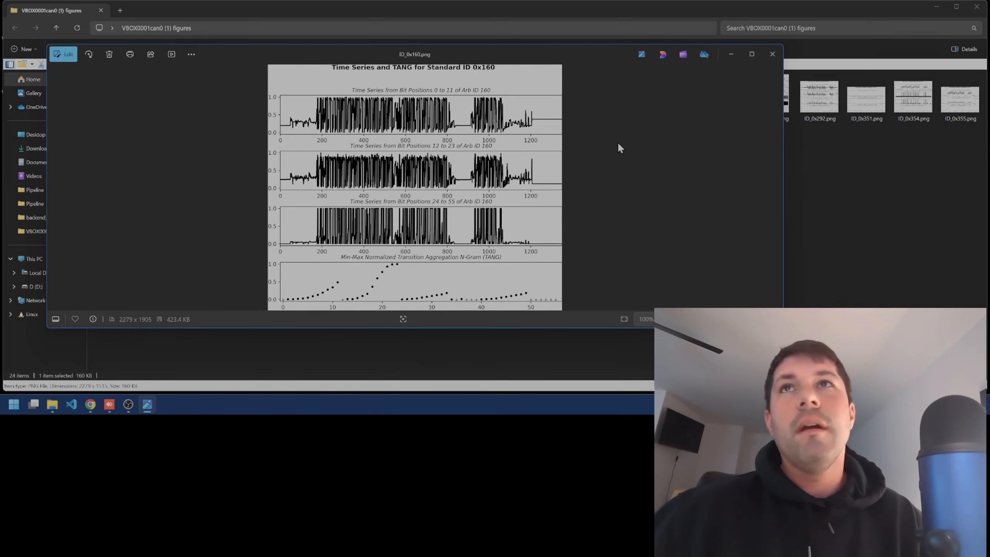
{"action": "key", "text": "Right"}
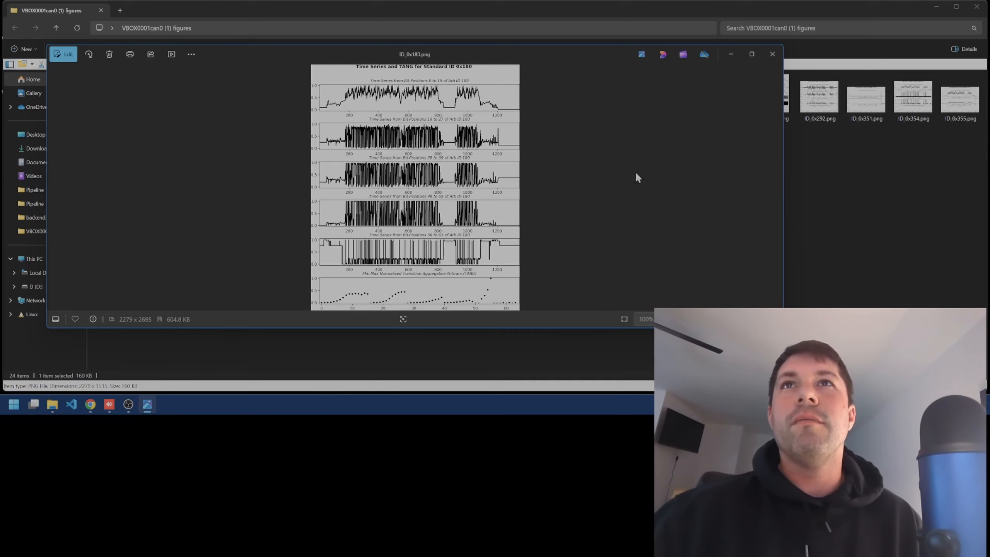
{"action": "key", "text": "Right"}
{"action": "key", "text": "Right"}
{"action": "key", "text": "Right"}
{"action": "key", "text": "Right"}
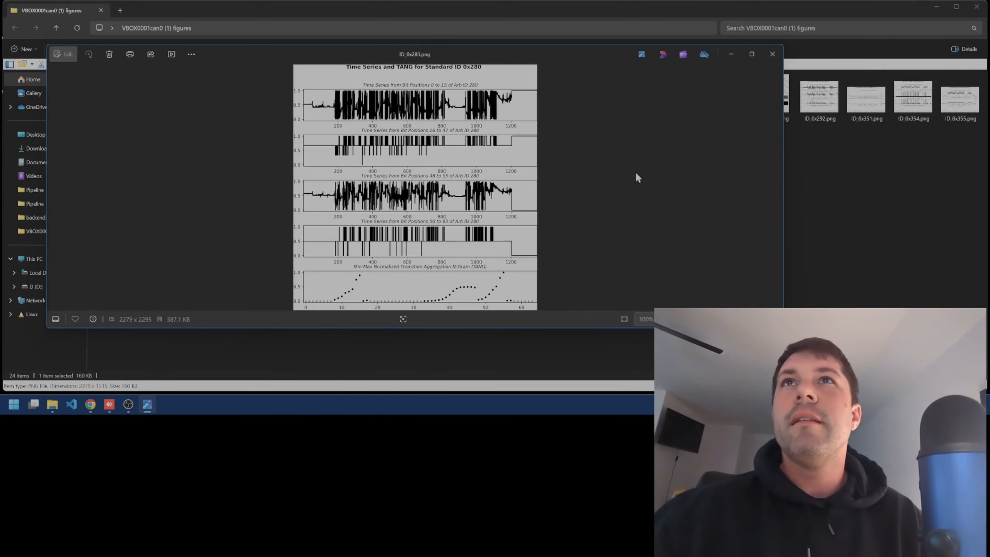
{"action": "key", "text": "Right"}
{"action": "key", "text": "Right"}
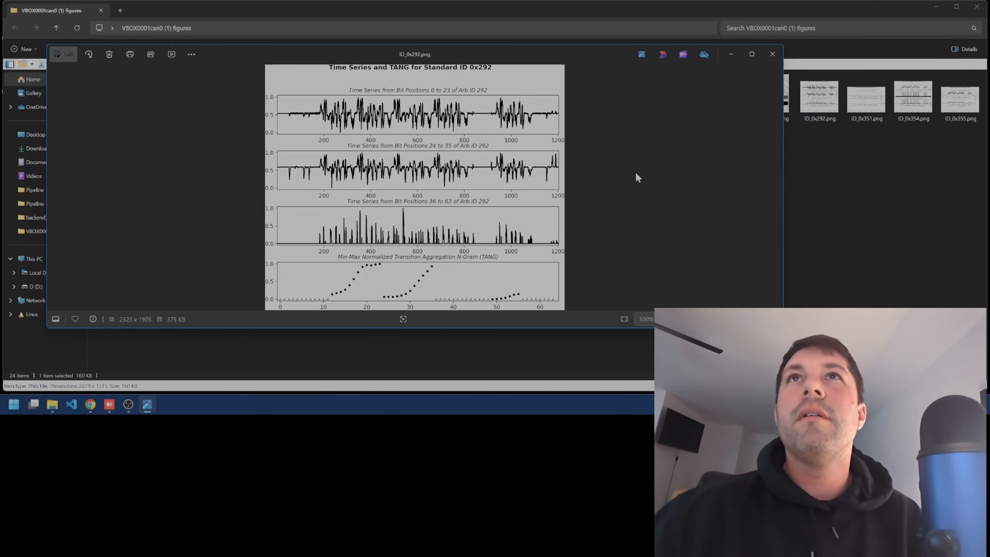
{"action": "key", "text": "Right"}
{"action": "key", "text": "Right"}
{"action": "key", "text": "Right"}
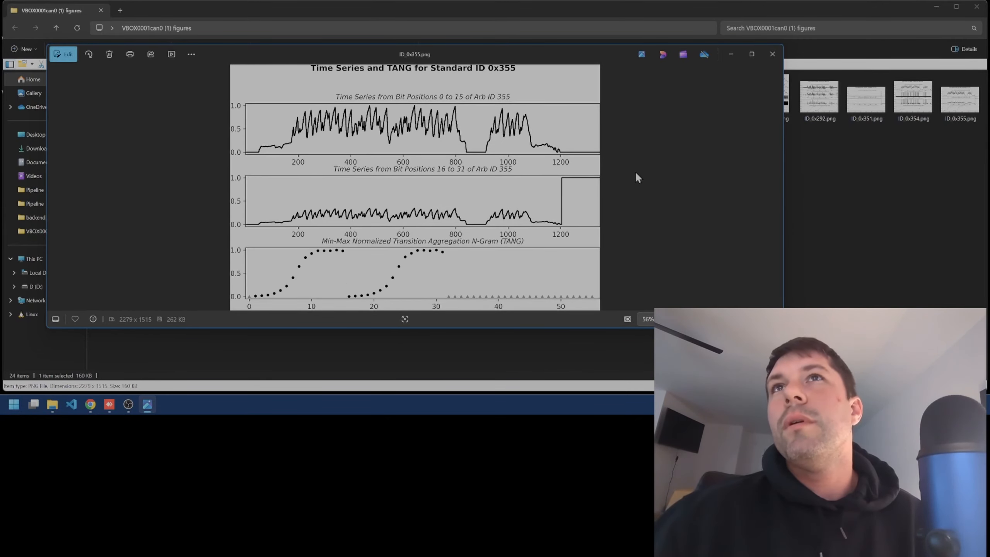
{"action": "key", "text": "Right"}
{"action": "key", "text": "Left"}
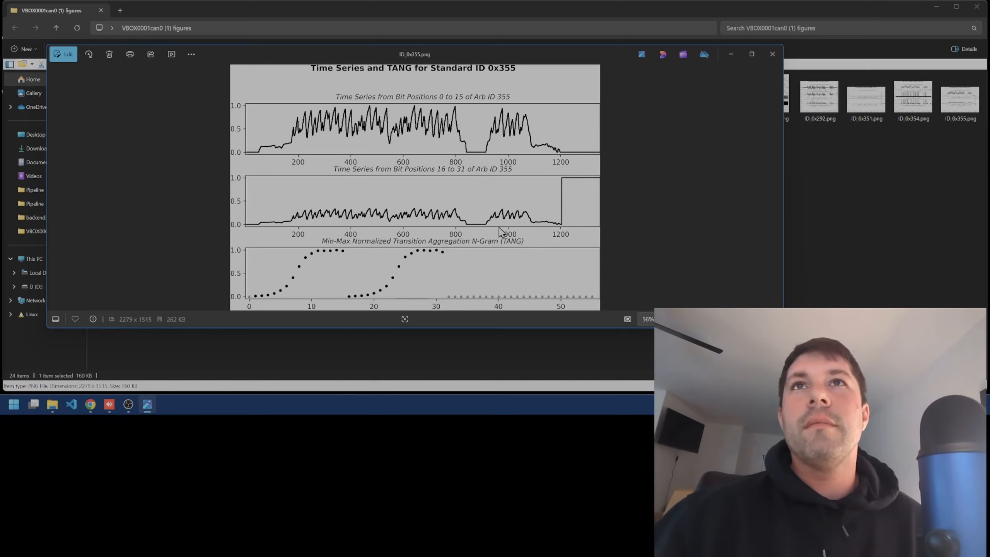
Page through the figures following ID_0x355.png, including ID_0x551.png, and return to ID_0x355.png
{"action": "left_click", "coordinate": [781, 202]}
{"action": "left_click", "coordinate": [781, 203]}
{"action": "left_click", "coordinate": [782, 207]}
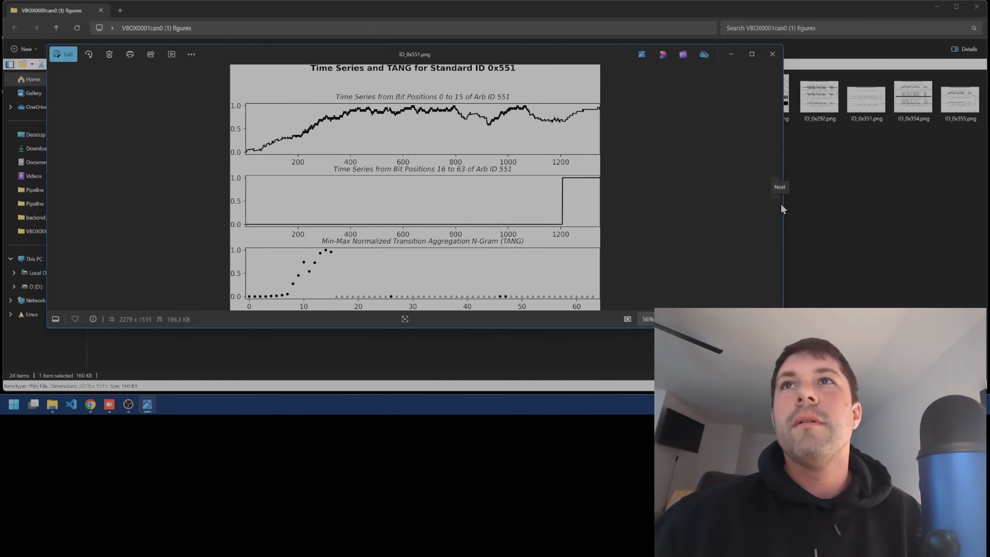
{"action": "left_click", "coordinate": [782, 206]}
{"action": "left_click", "coordinate": [782, 207]}
{"action": "left_click", "coordinate": [781, 203]}
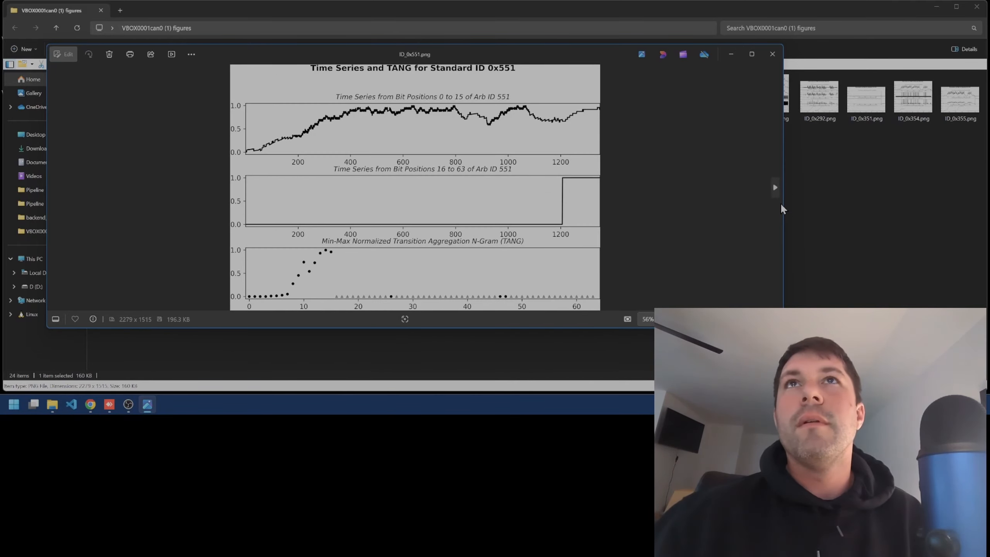
{"action": "left_click", "coordinate": [781, 203]}
{"action": "left_click", "coordinate": [780, 203]}
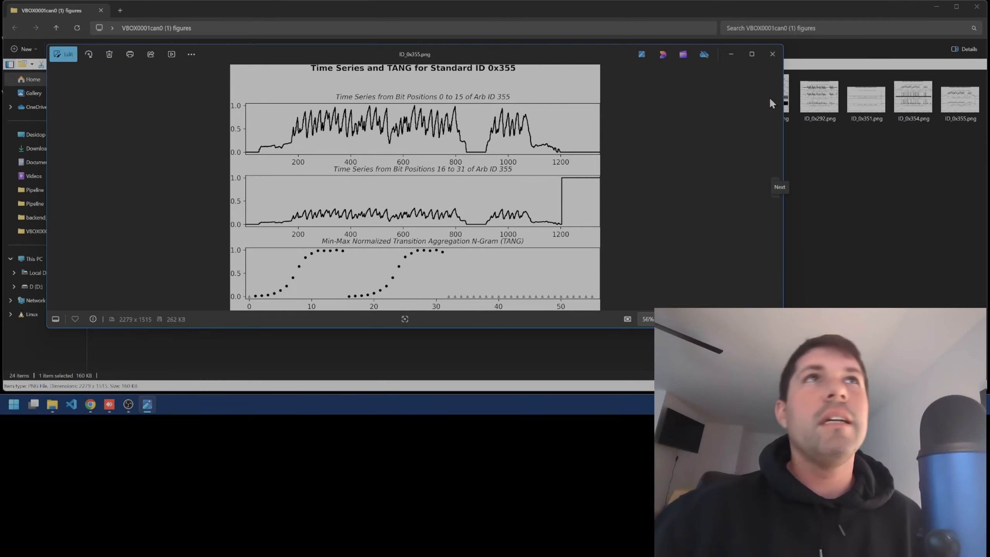
Close the current figure and open ID_0x551.png from the figures folder to examine its bit 0 to 15 time series
{"action": "left_click", "coordinate": [772, 56]}
{"action": "left_click", "coordinate": [468, 221]}
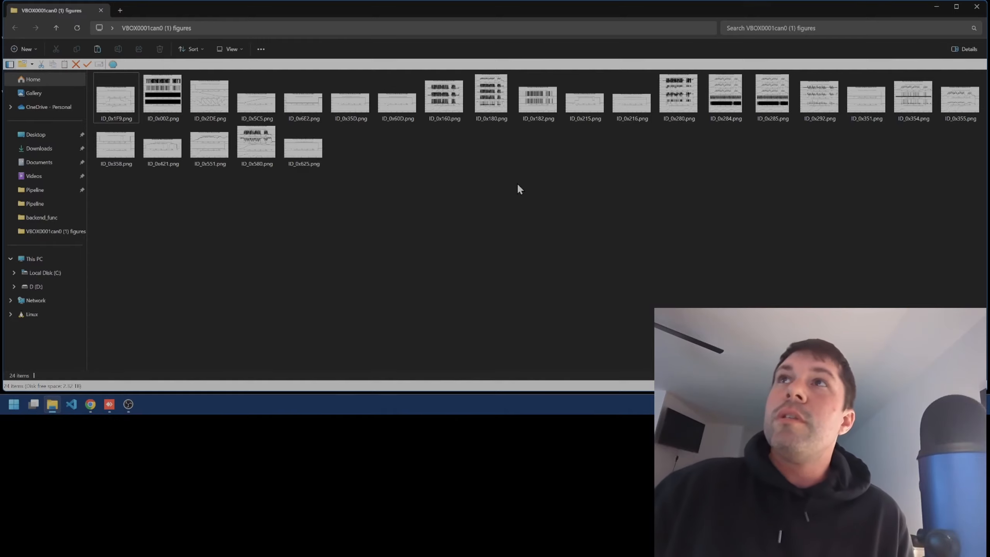
{"action": "double_click", "coordinate": [210, 145]}
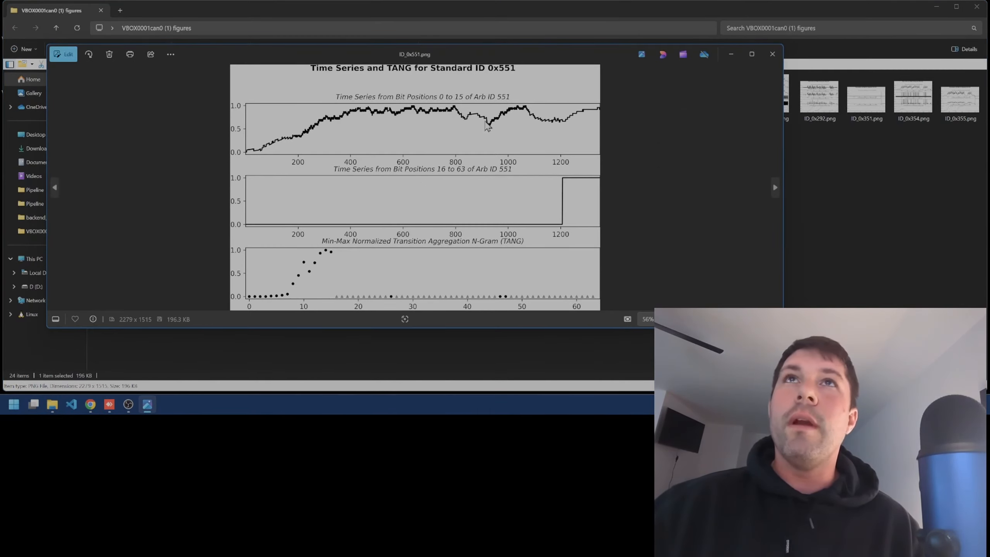
Close the ID_0x551.png figure, clear the folder window away, and launch the Vbox ASC Plotter Tool from the desktop
{"action": "left_click", "coordinate": [772, 53]}
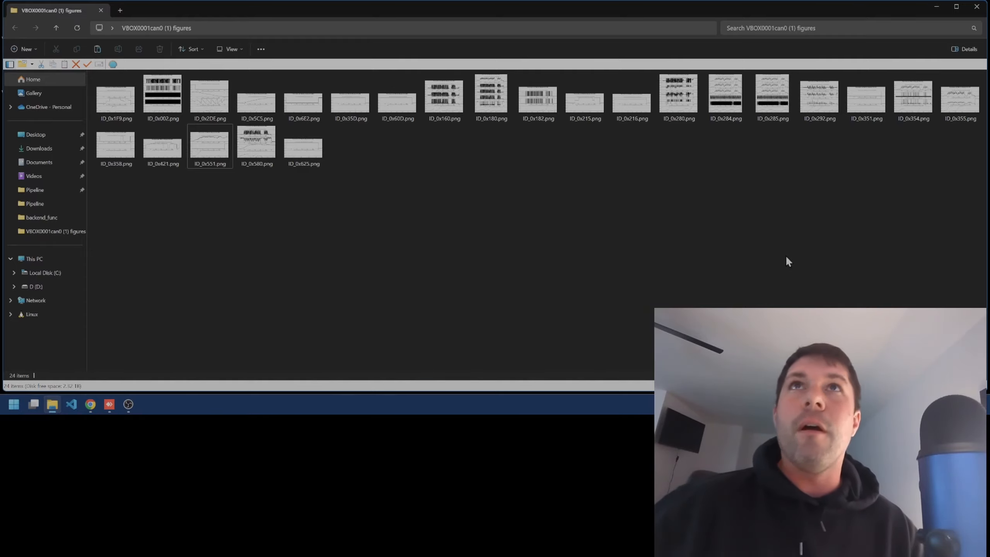
{"action": "left_click", "coordinate": [936, 8]}
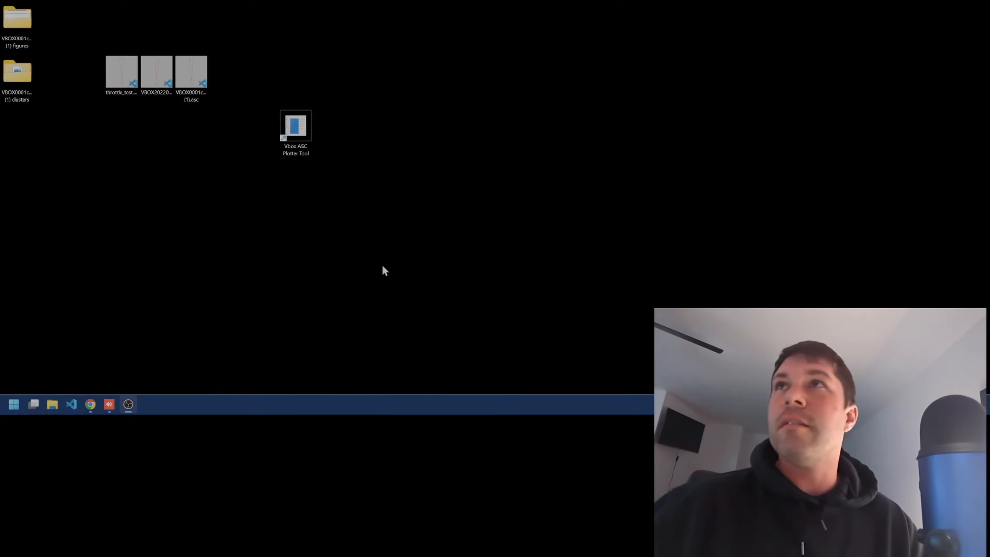
{"action": "double_click", "coordinate": [293, 129]}
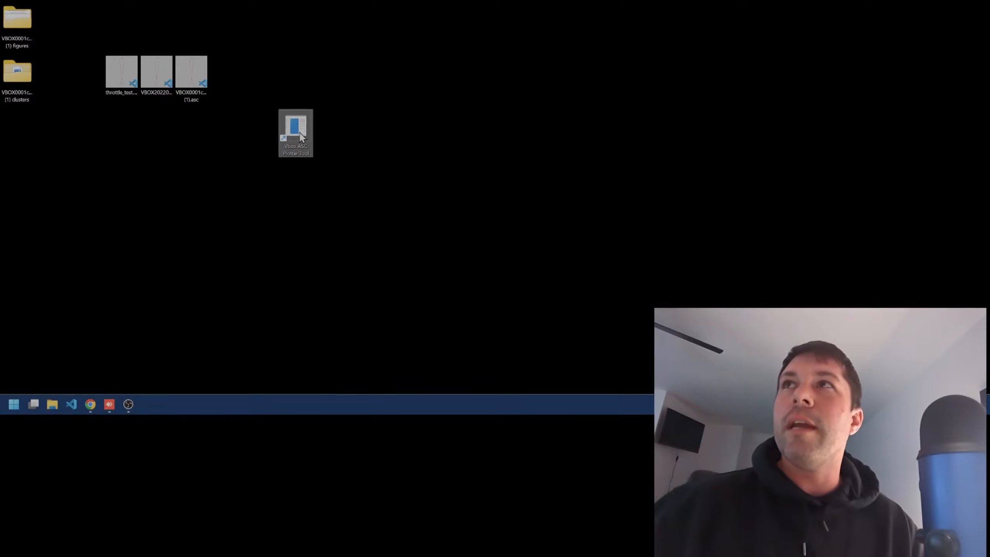
{"action": "left_click_drag", "start_coordinate": [332, 85], "coordinate": [589, 62]}
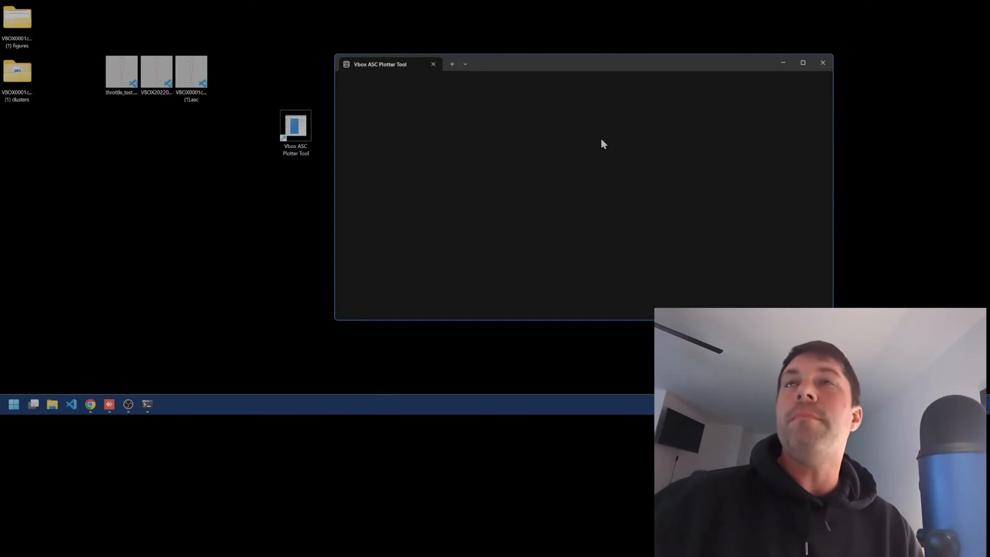
{"action": "left_click_drag", "start_coordinate": [533, 64], "coordinate": [554, 45]}
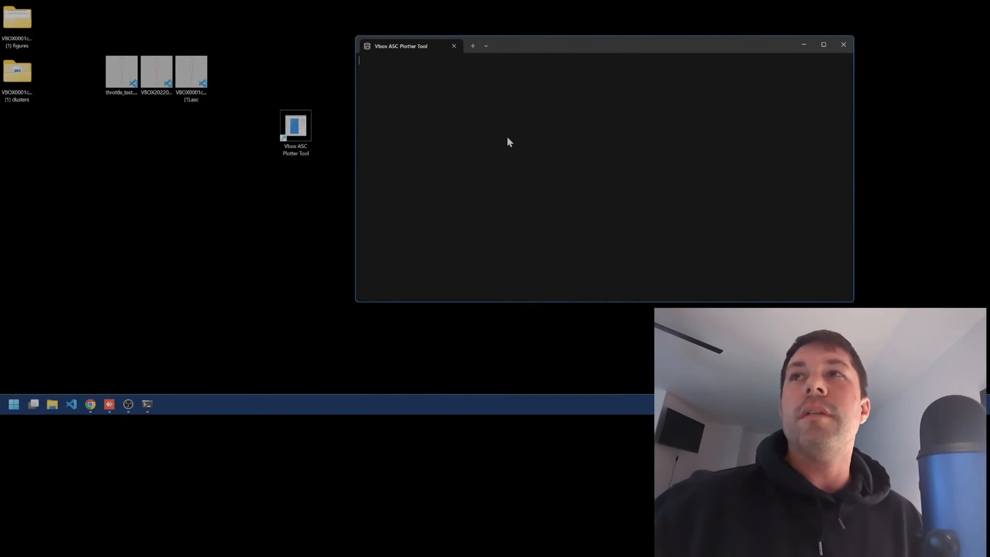
{"action": "left_click_drag", "start_coordinate": [656, 44], "coordinate": [672, 33]}
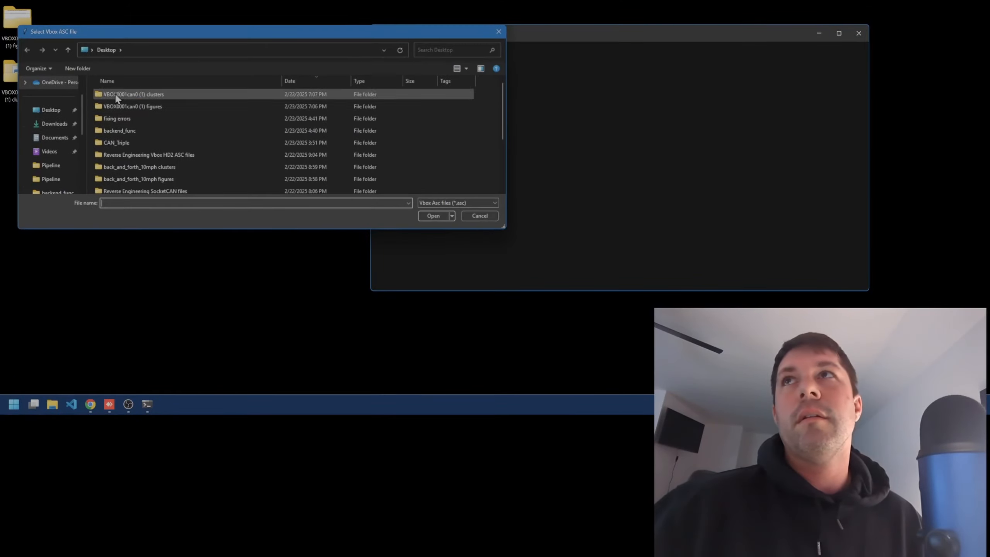
{"action": "scroll", "coordinate": [132, 156], "scroll_direction": "down", "scroll_amount": 3}
{"action": "left_click", "coordinate": [54, 116]}
{"action": "scroll", "coordinate": [147, 161], "scroll_direction": "down", "scroll_amount": 3}
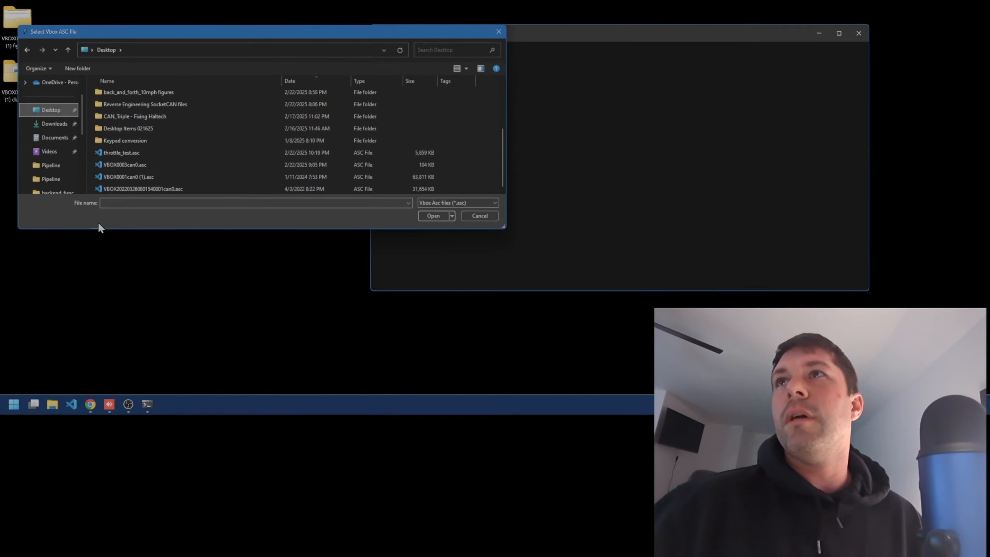
{"action": "left_click", "coordinate": [119, 189]}
{"action": "left_click_drag", "start_coordinate": [148, 32], "coordinate": [382, 48]}
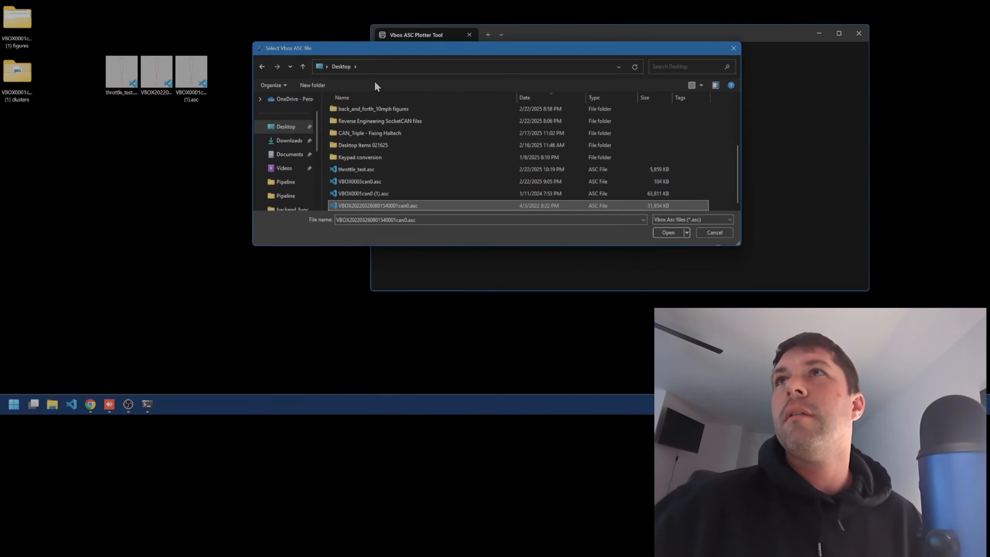
{"action": "double_click", "coordinate": [354, 205]}
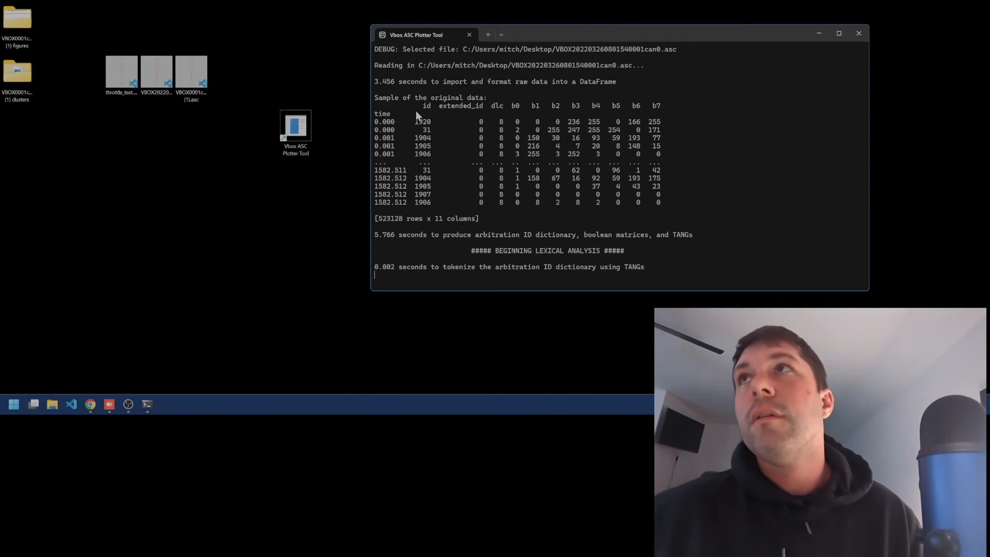
Examine cluster_0.png in the VBOX0001can0 (1) clusters folder, then put the image and folder away
{"action": "double_click", "coordinate": [8, 84]}
{"action": "left_click", "coordinate": [112, 109]}
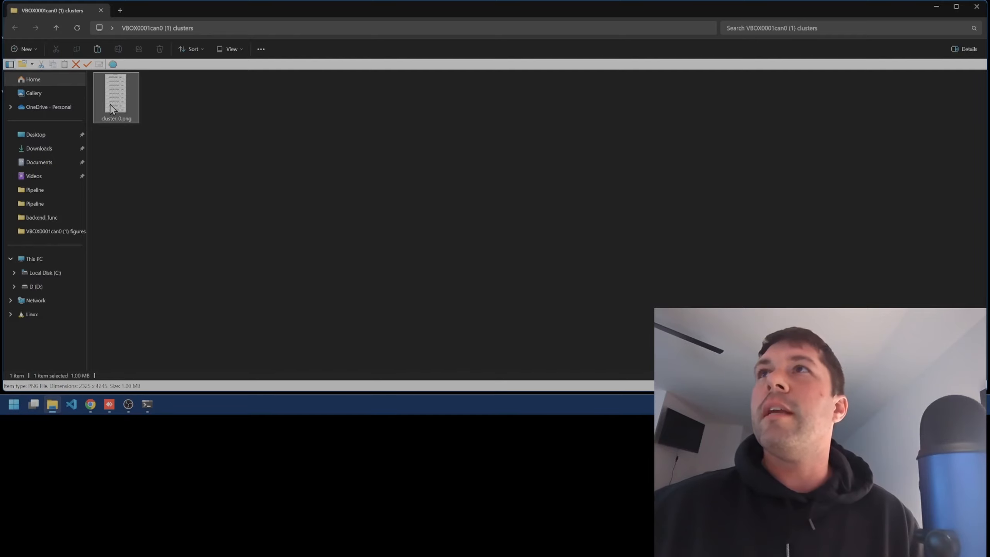
{"action": "double_click", "coordinate": [112, 110]}
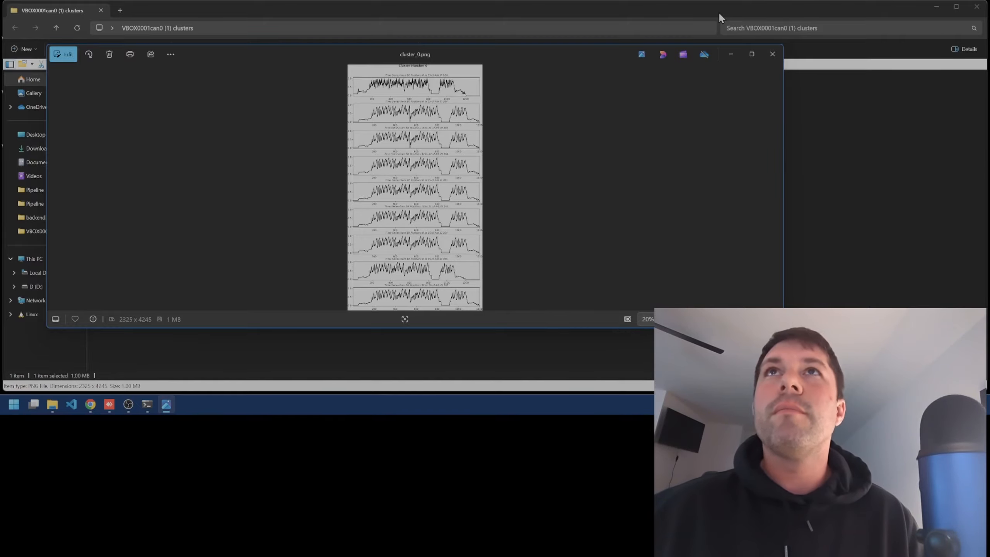
{"action": "left_click", "coordinate": [773, 53]}
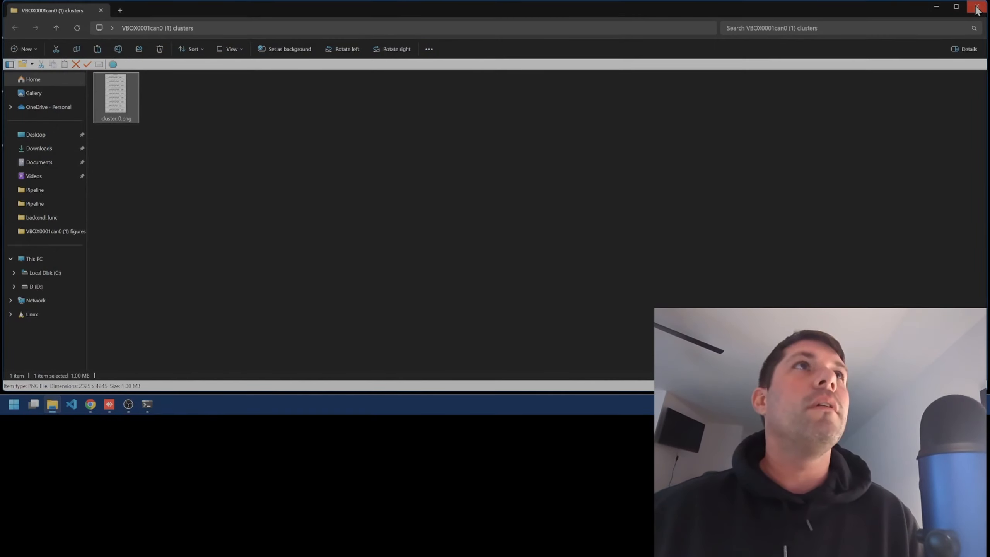
{"action": "left_click", "coordinate": [934, 8]}
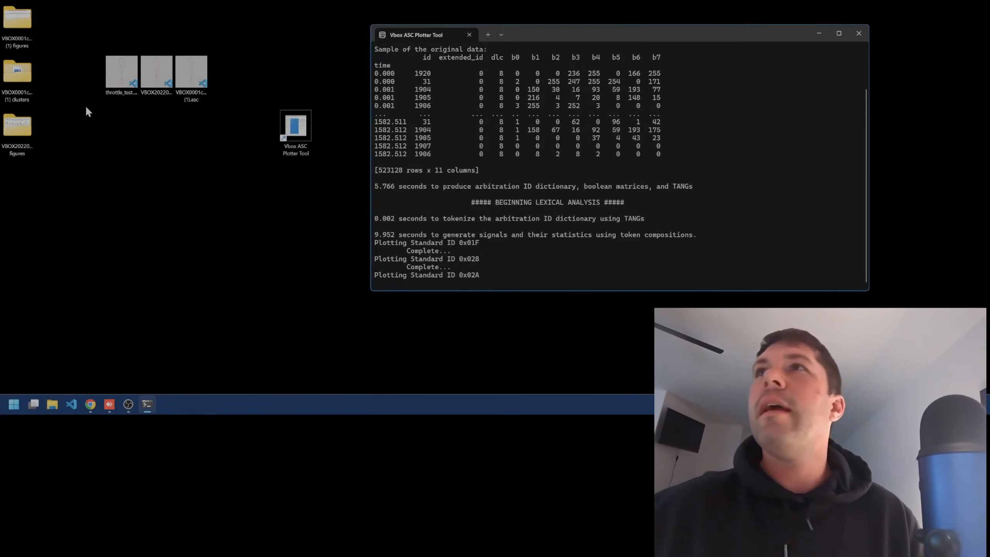
{"action": "double_click", "coordinate": [15, 135]}
{"action": "left_click", "coordinate": [115, 113]}
{"action": "double_click", "coordinate": [115, 113]}
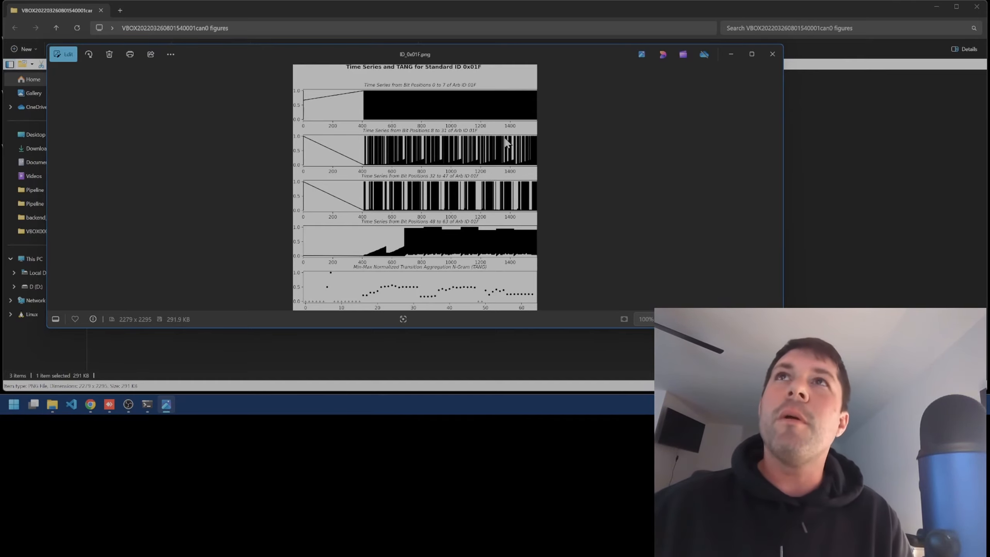
{"action": "key", "text": "Right"}
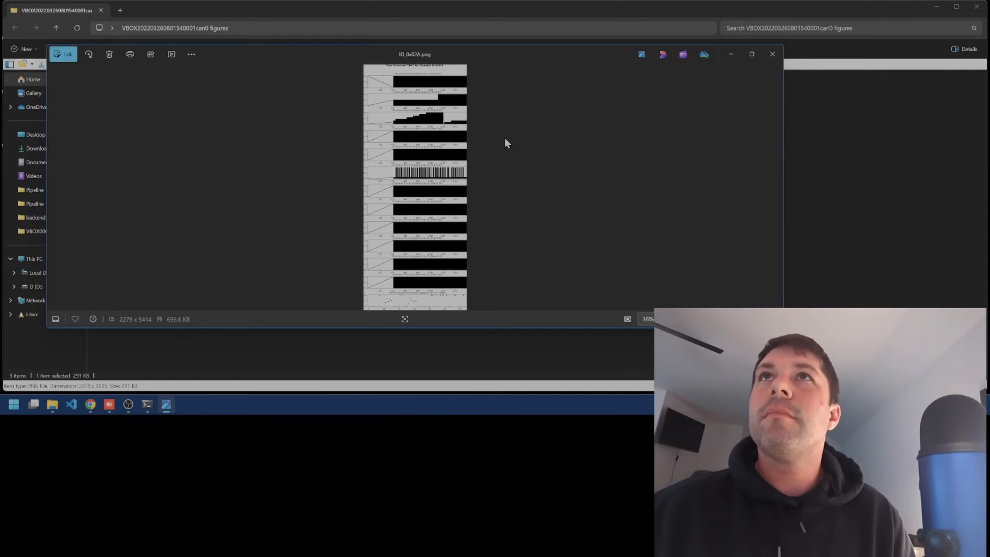
{"action": "key", "text": "Left"}
{"action": "key", "text": "Right"}
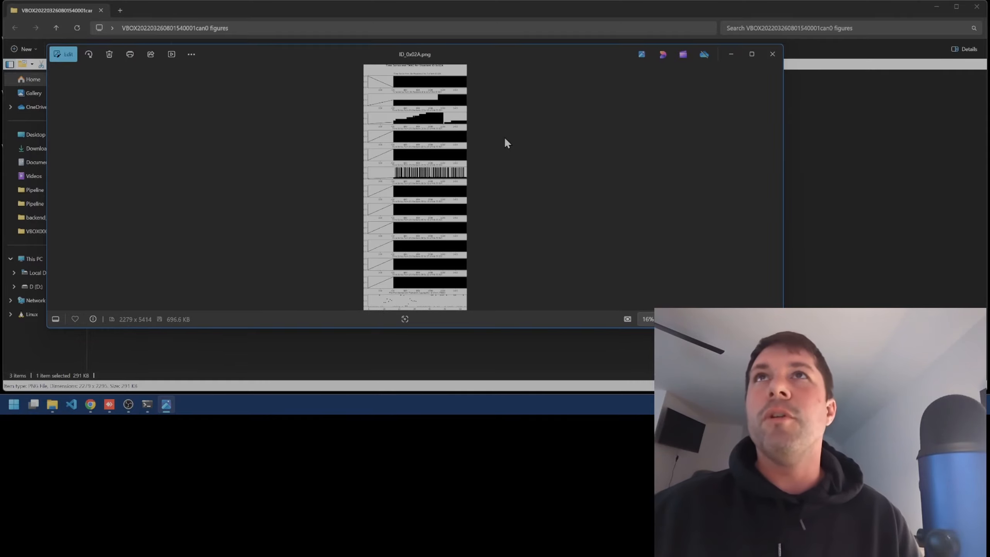
{"action": "left_click", "coordinate": [773, 54]}
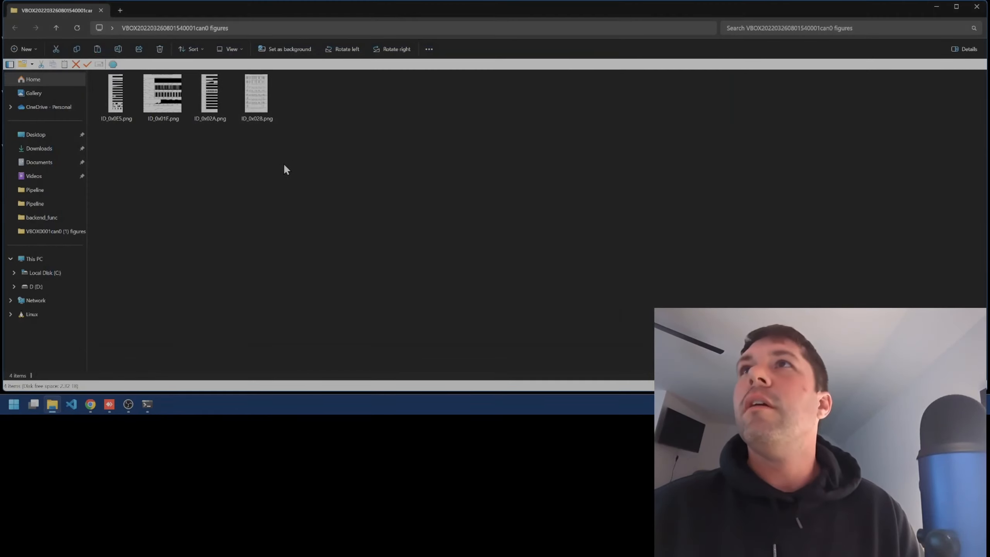
Examine the time series plots in ID_0x028.png and ID_0x740.png, closing each figure after viewing
{"action": "left_click", "coordinate": [264, 107]}
{"action": "double_click", "coordinate": [264, 107]}
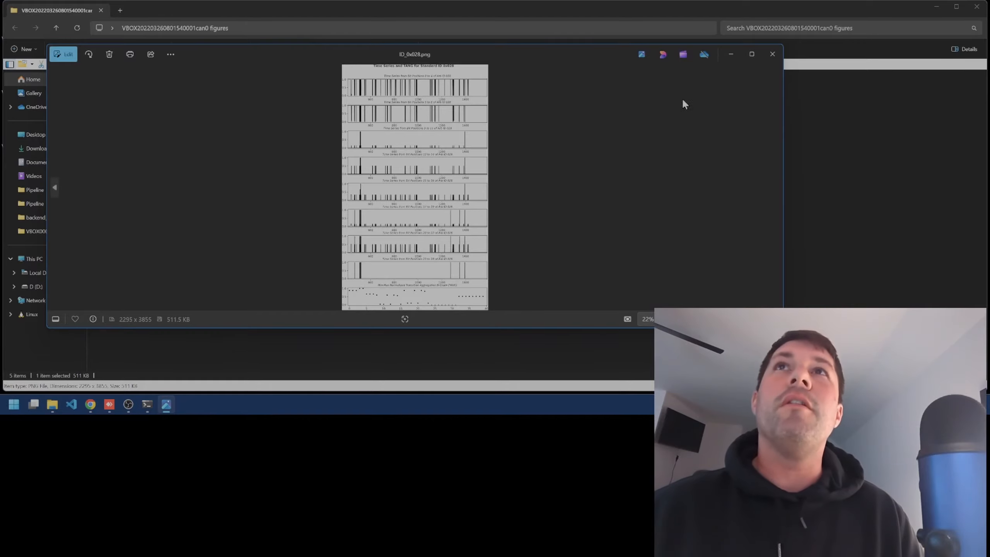
{"action": "left_click", "coordinate": [772, 55]}
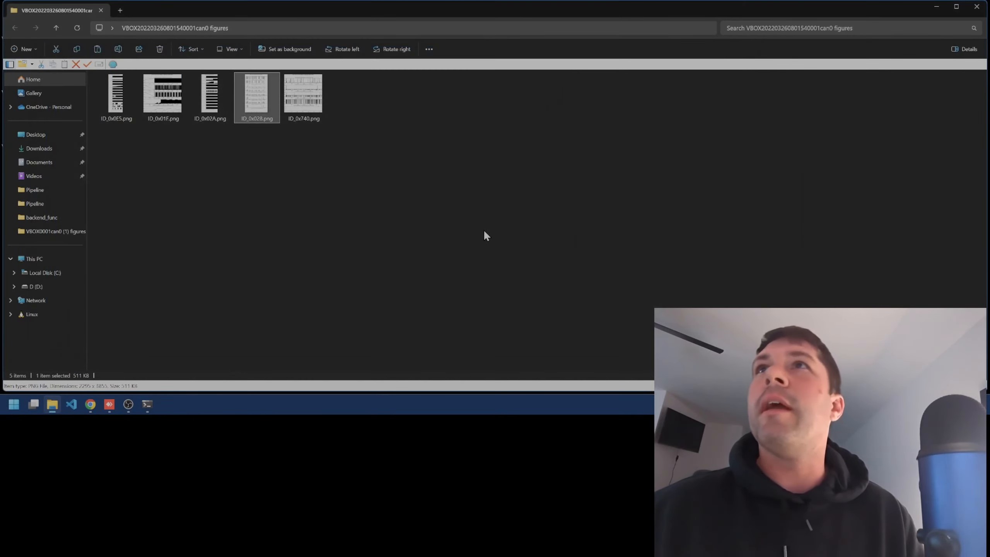
{"action": "key", "text": "Right"}
{"action": "key", "text": "Return"}
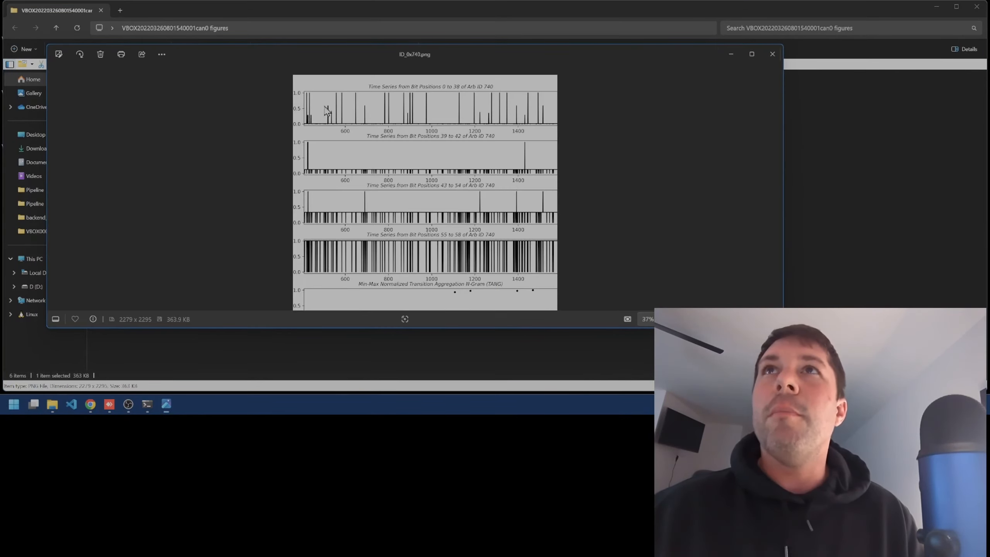
{"action": "left_click", "coordinate": [772, 60]}
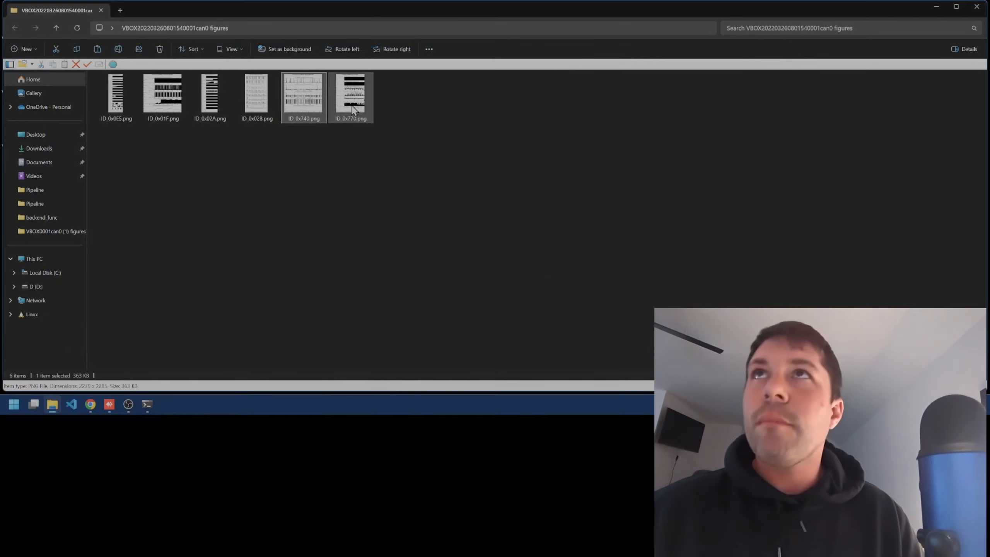
Open ID_0x770.png and examine its bit 16 to 58 time series up close before closing the figure
{"action": "key", "text": "Right"}
{"action": "key", "text": "Return"}
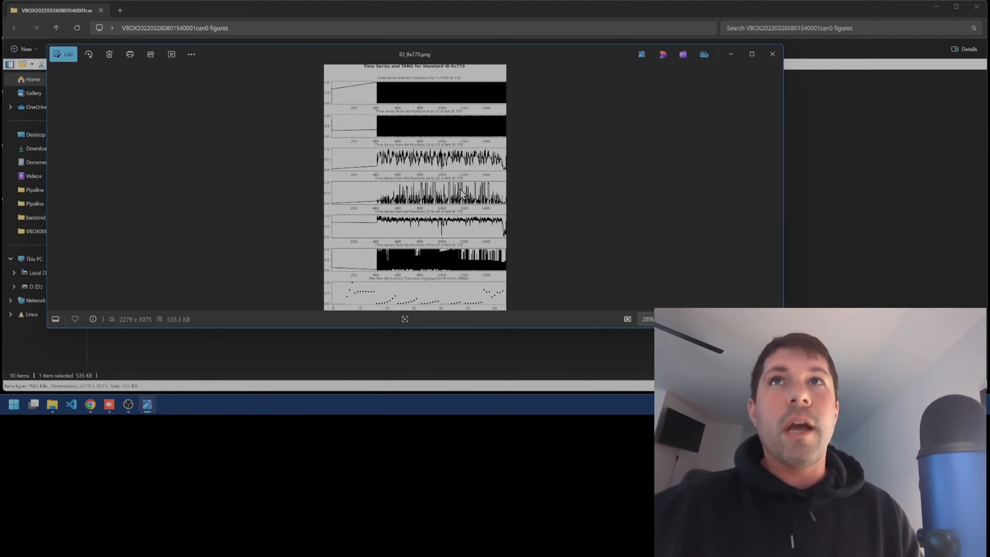
{"action": "scroll", "coordinate": [470, 208], "scroll_direction": "up", "scroll_amount": 2}
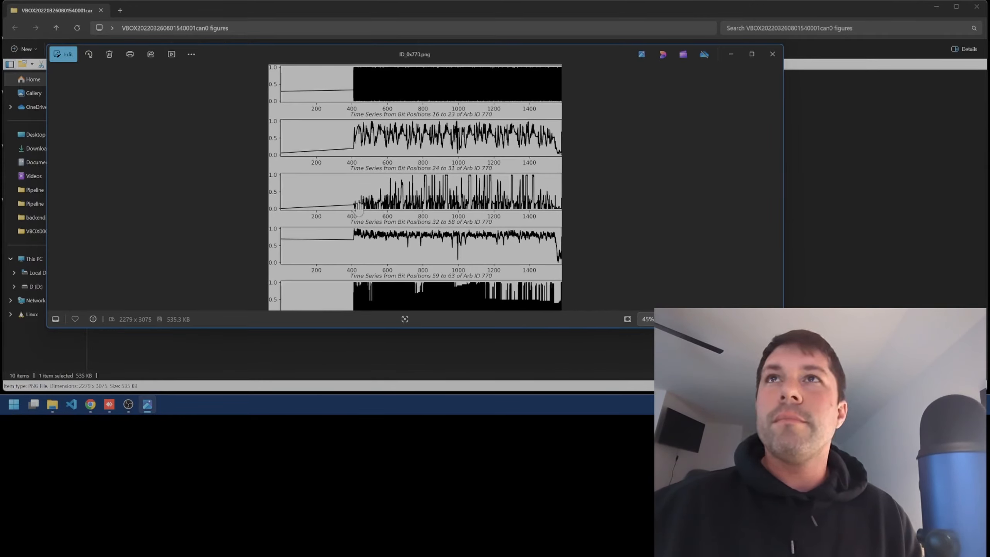
{"action": "scroll", "coordinate": [445, 188], "scroll_direction": "down", "scroll_amount": 2}
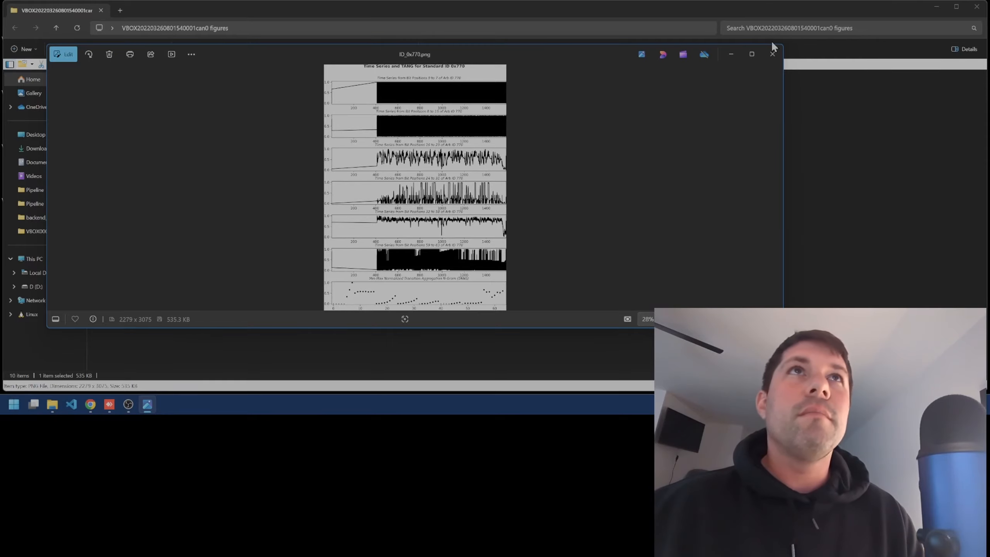
{"action": "left_click", "coordinate": [773, 54]}
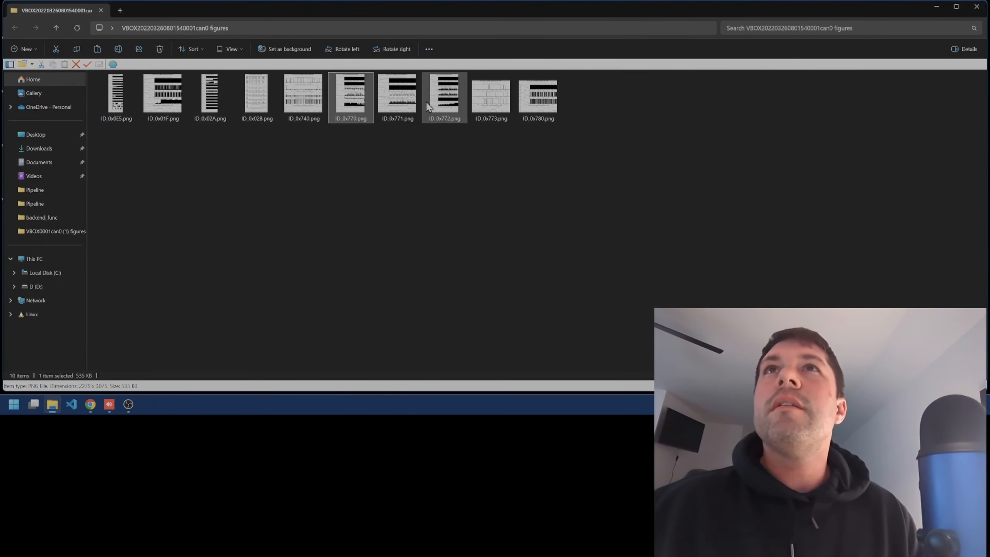
Examine the plots in ID_0x771.png and ID_0x773.png, then close the figures and their folder
{"action": "double_click", "coordinate": [398, 96]}
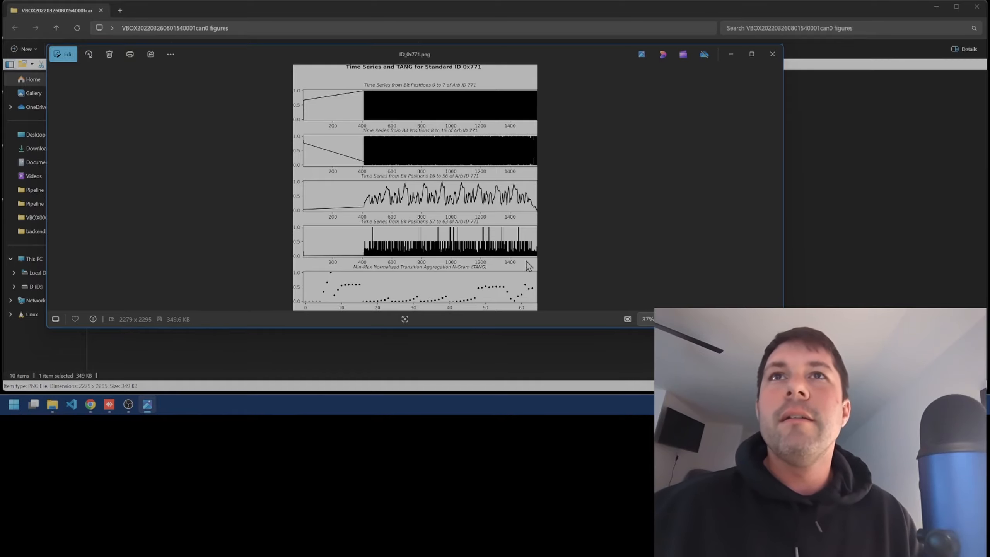
{"action": "left_click", "coordinate": [773, 54]}
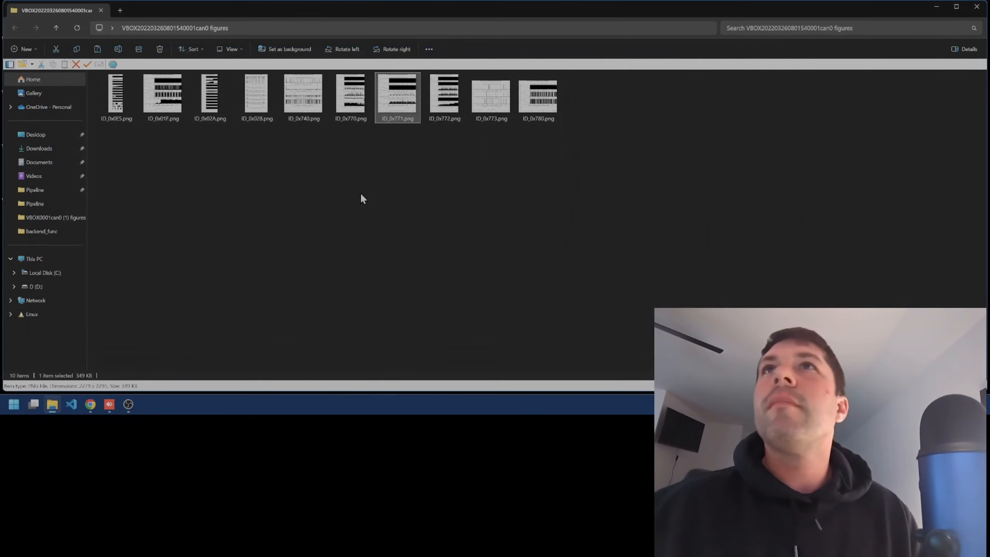
{"action": "double_click", "coordinate": [492, 95]}
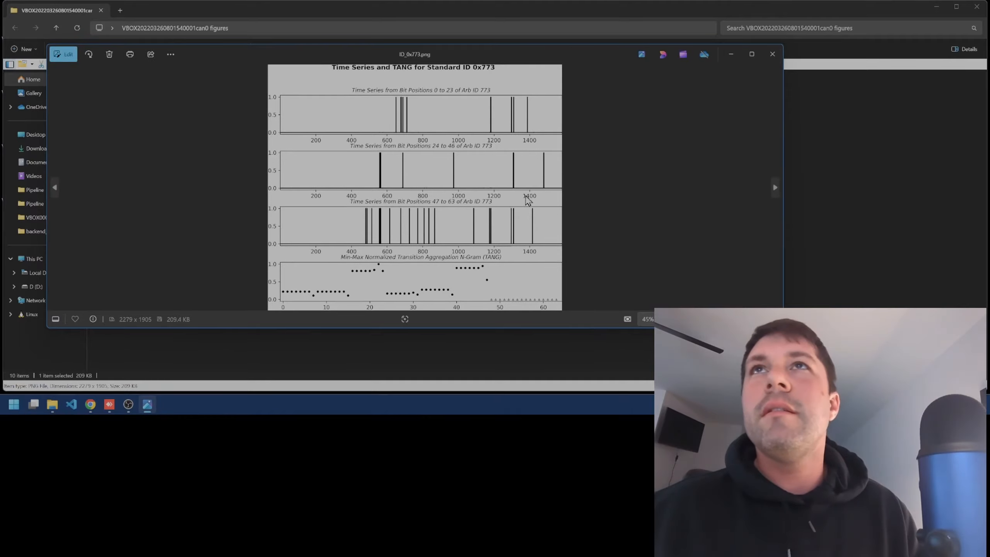
{"action": "left_click", "coordinate": [772, 54]}
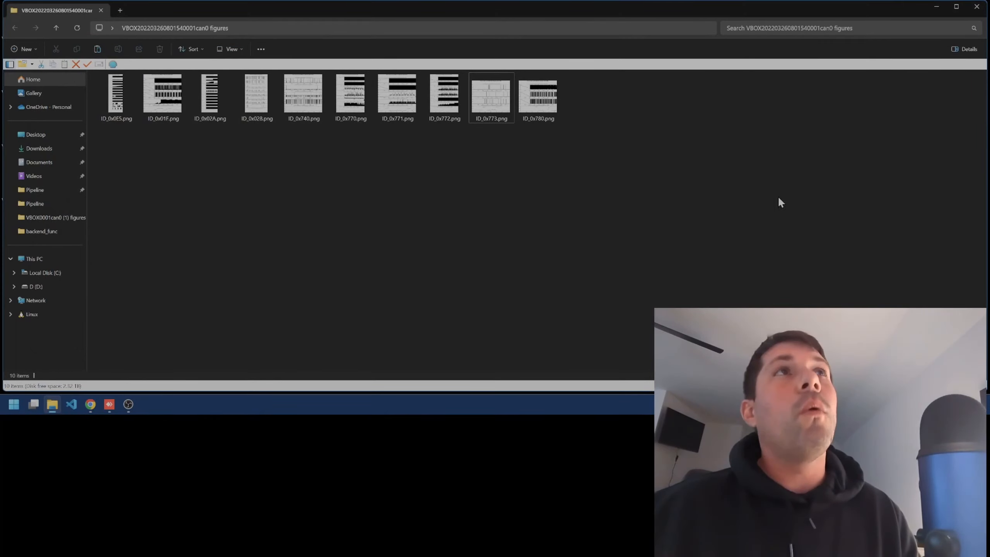
{"action": "left_click", "coordinate": [978, 7]}
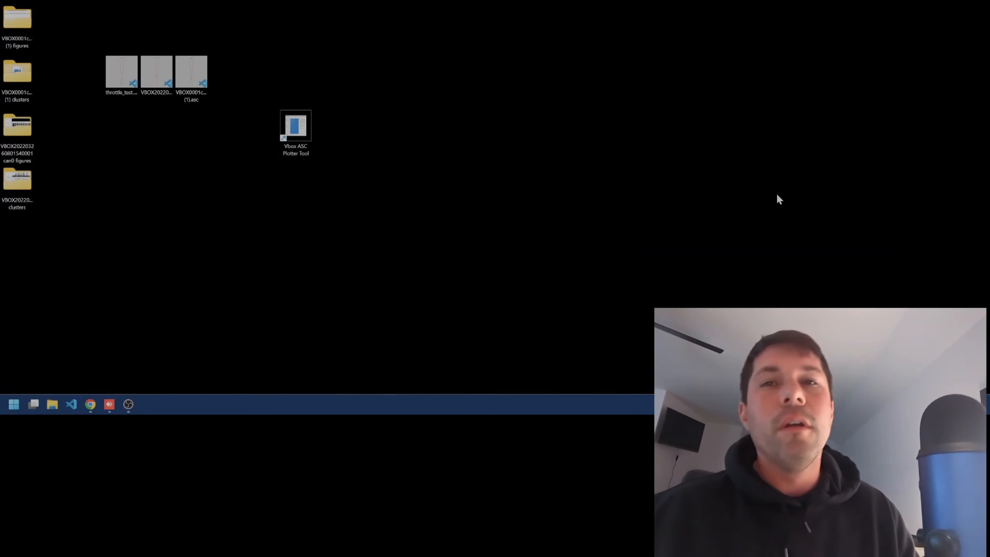